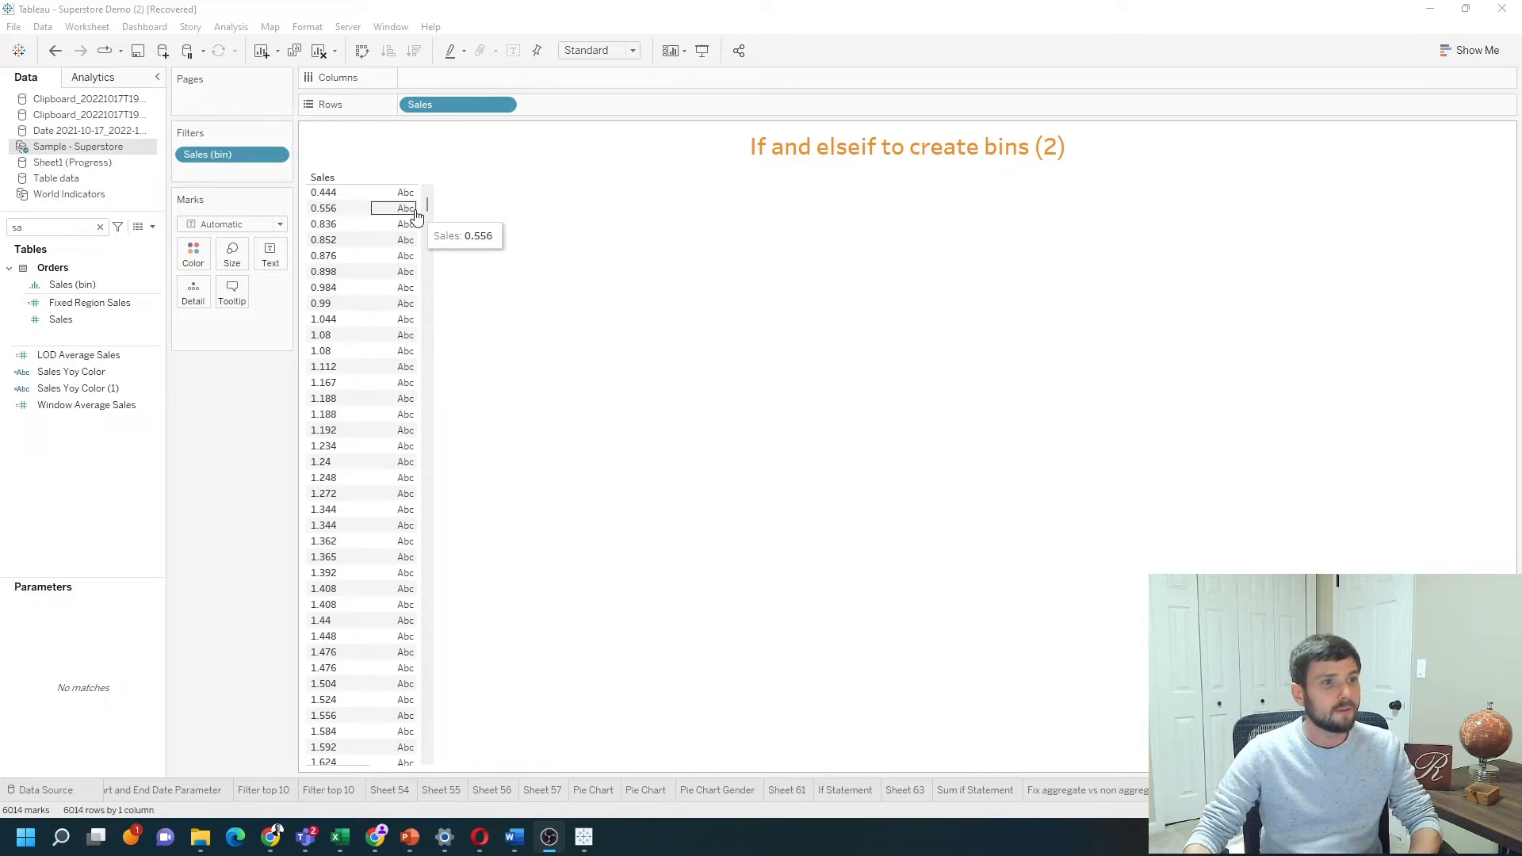
# Create a calculated field named Bins with the first condition: if [Sales] >= 1500 then "1500".
pyautogui.click(154, 227)
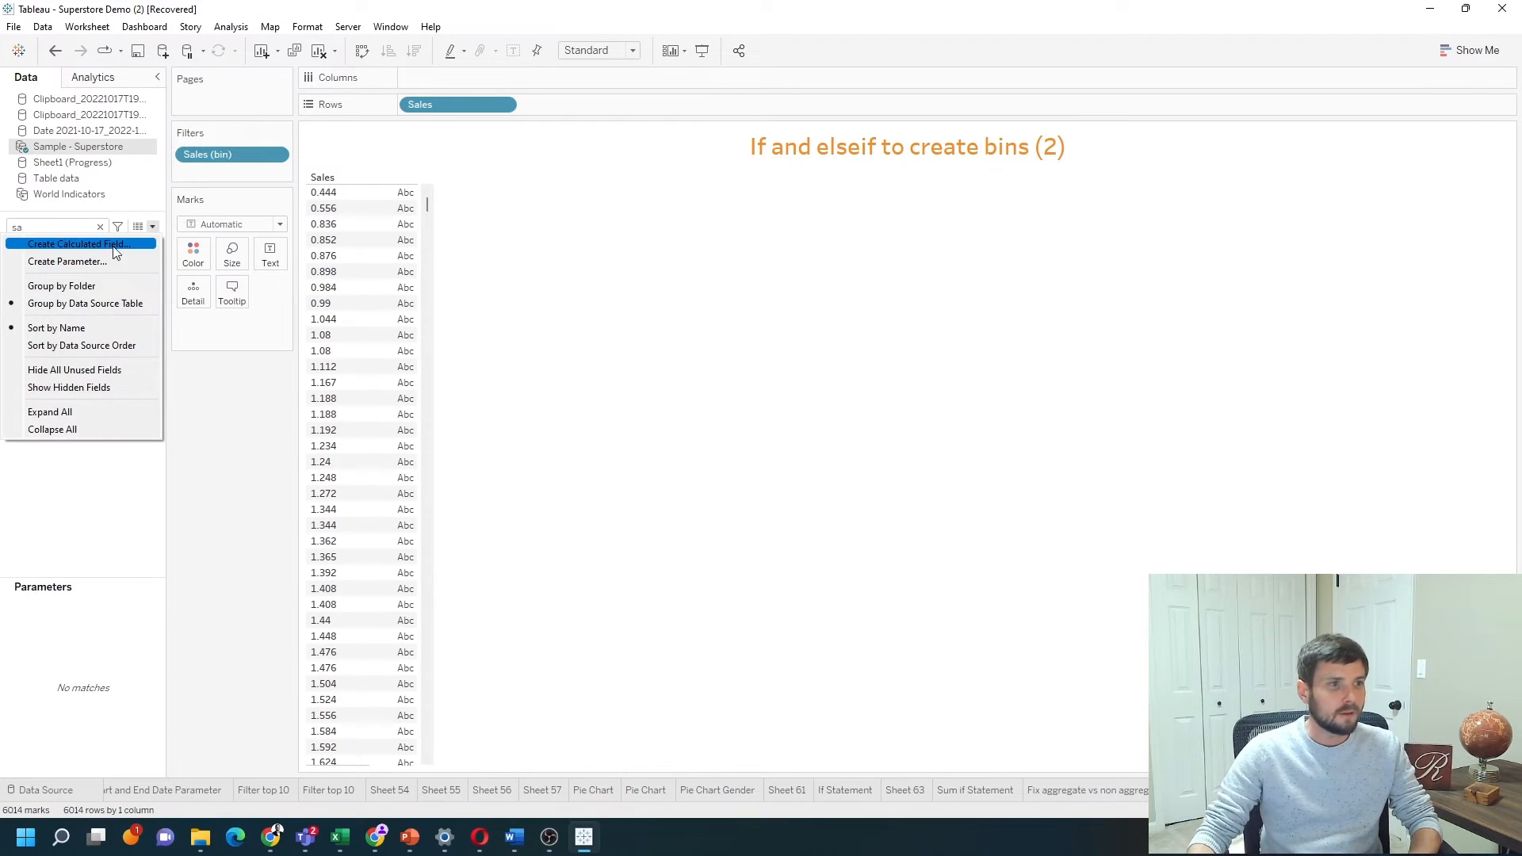
pyautogui.click(110, 246)
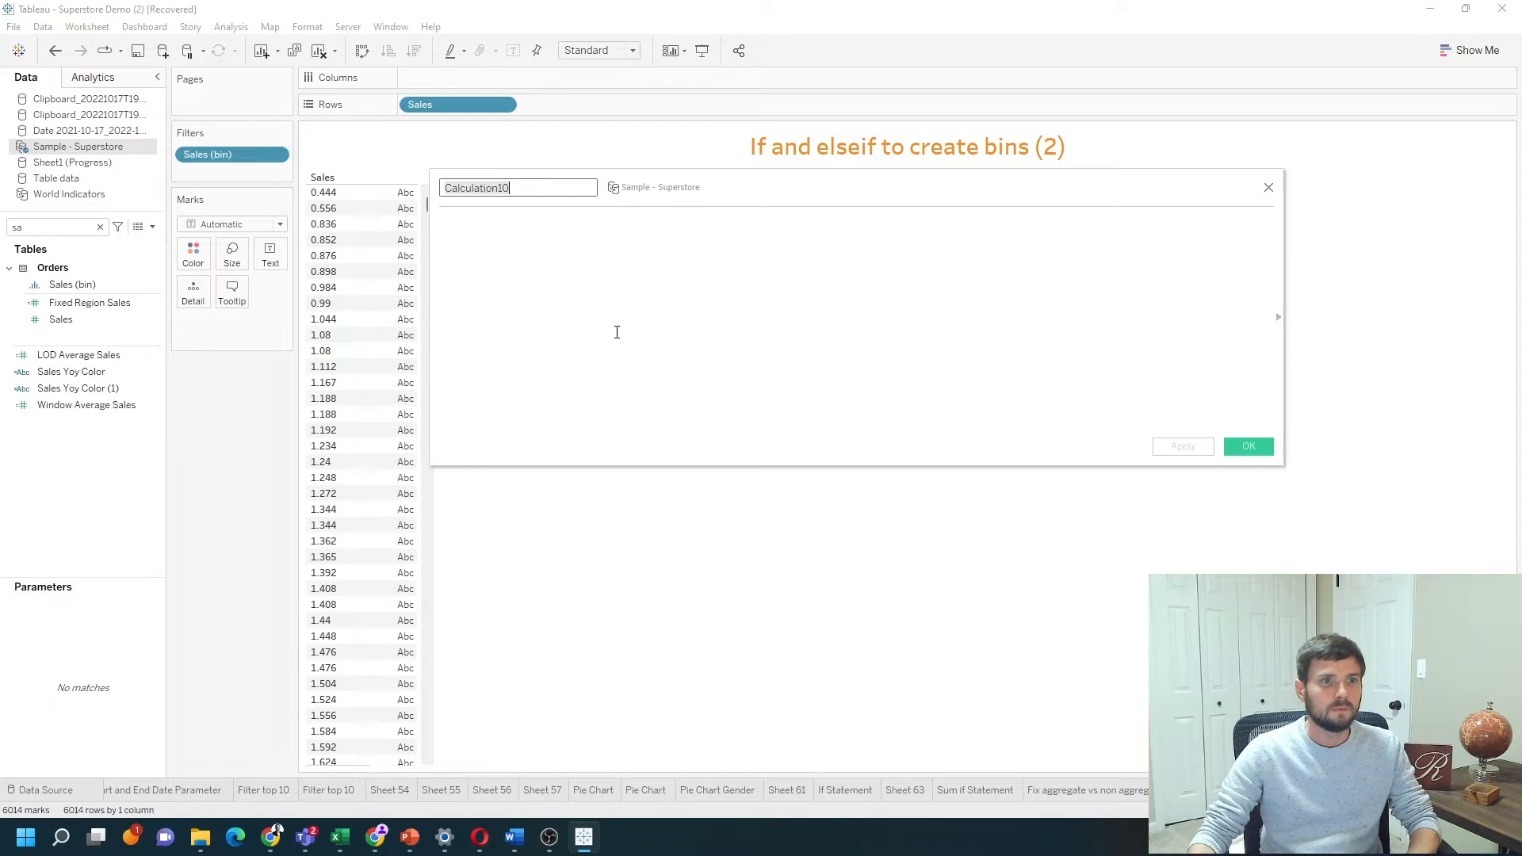
pyautogui.write('Bins')
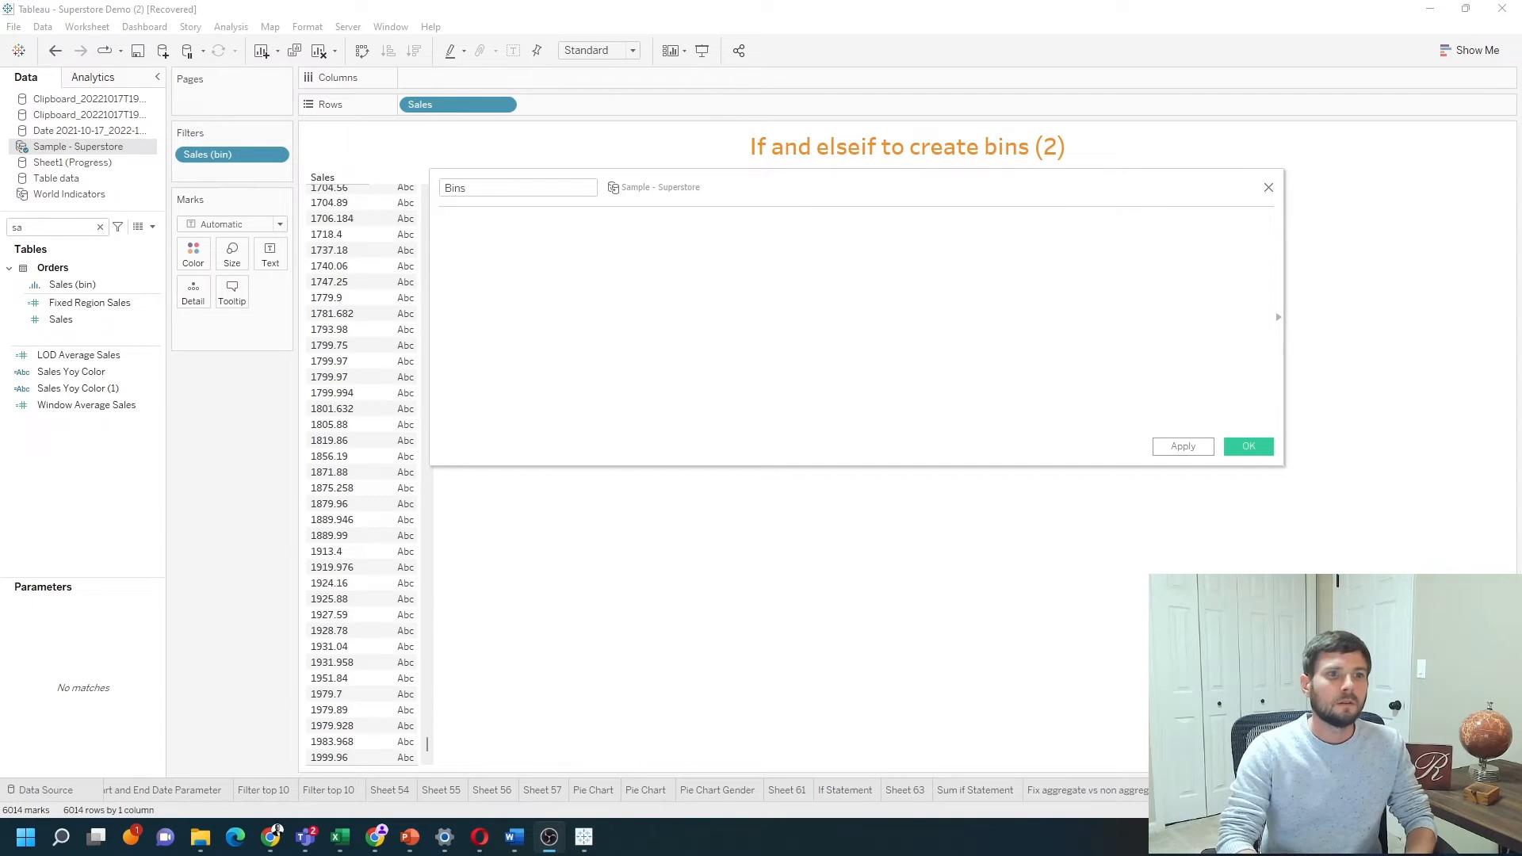
pyautogui.click(897, 317)
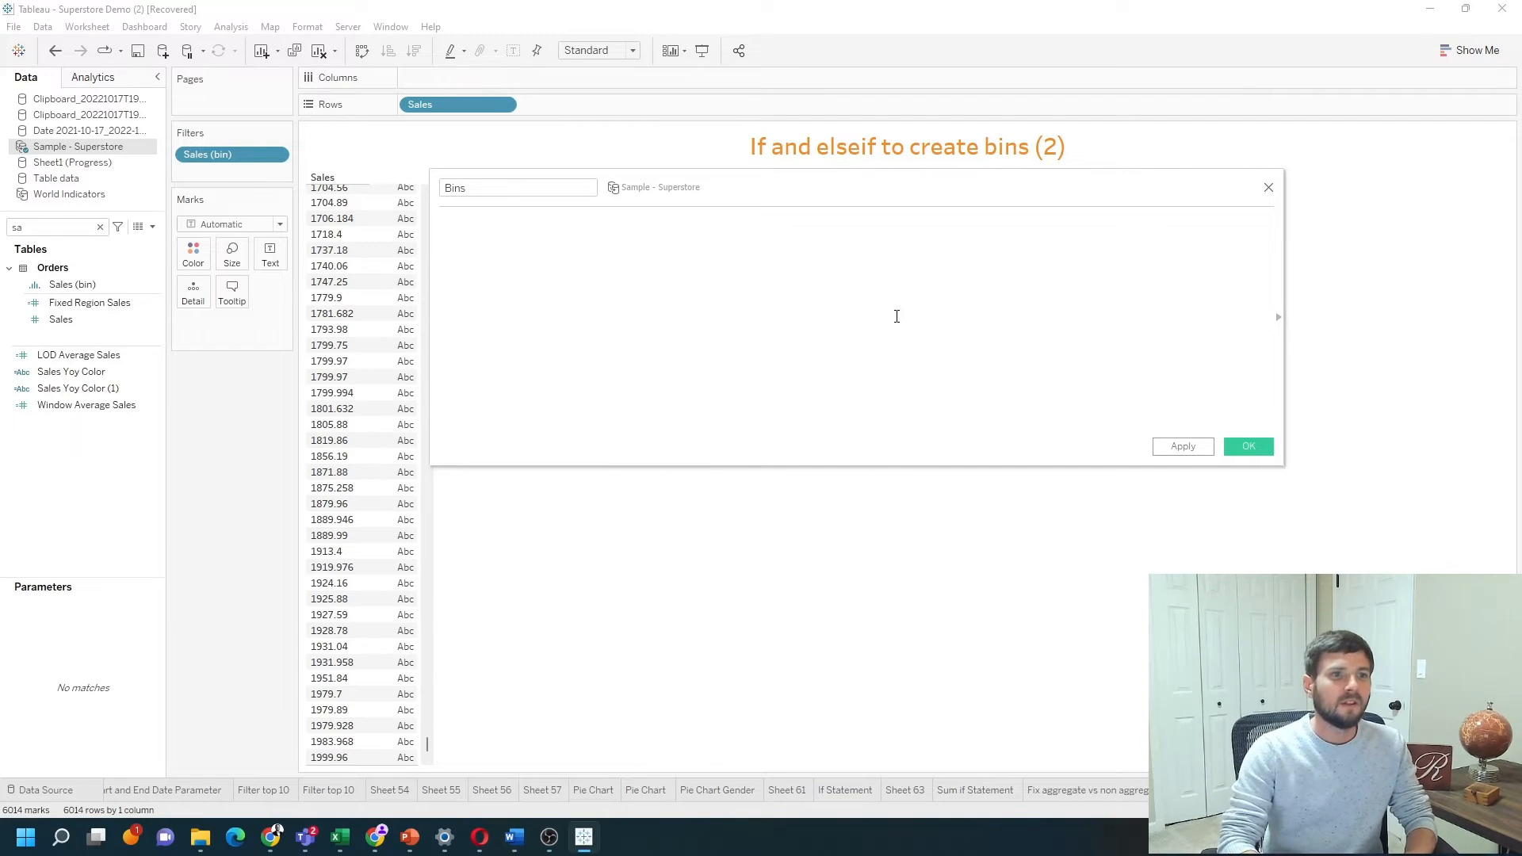
pyautogui.write('if sales')
pyautogui.press('Return')
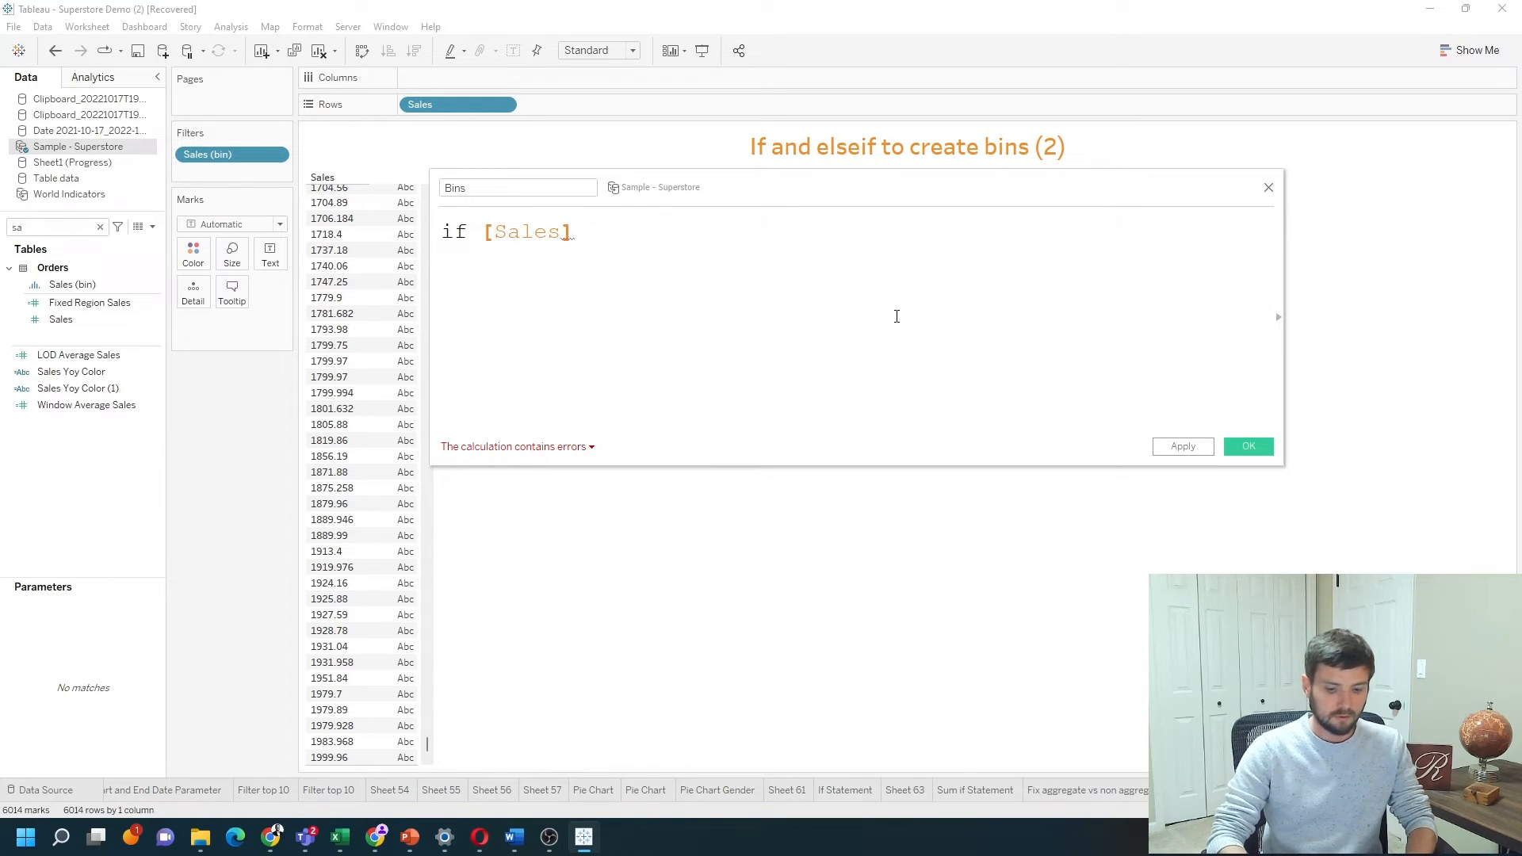
pyautogui.write('>')
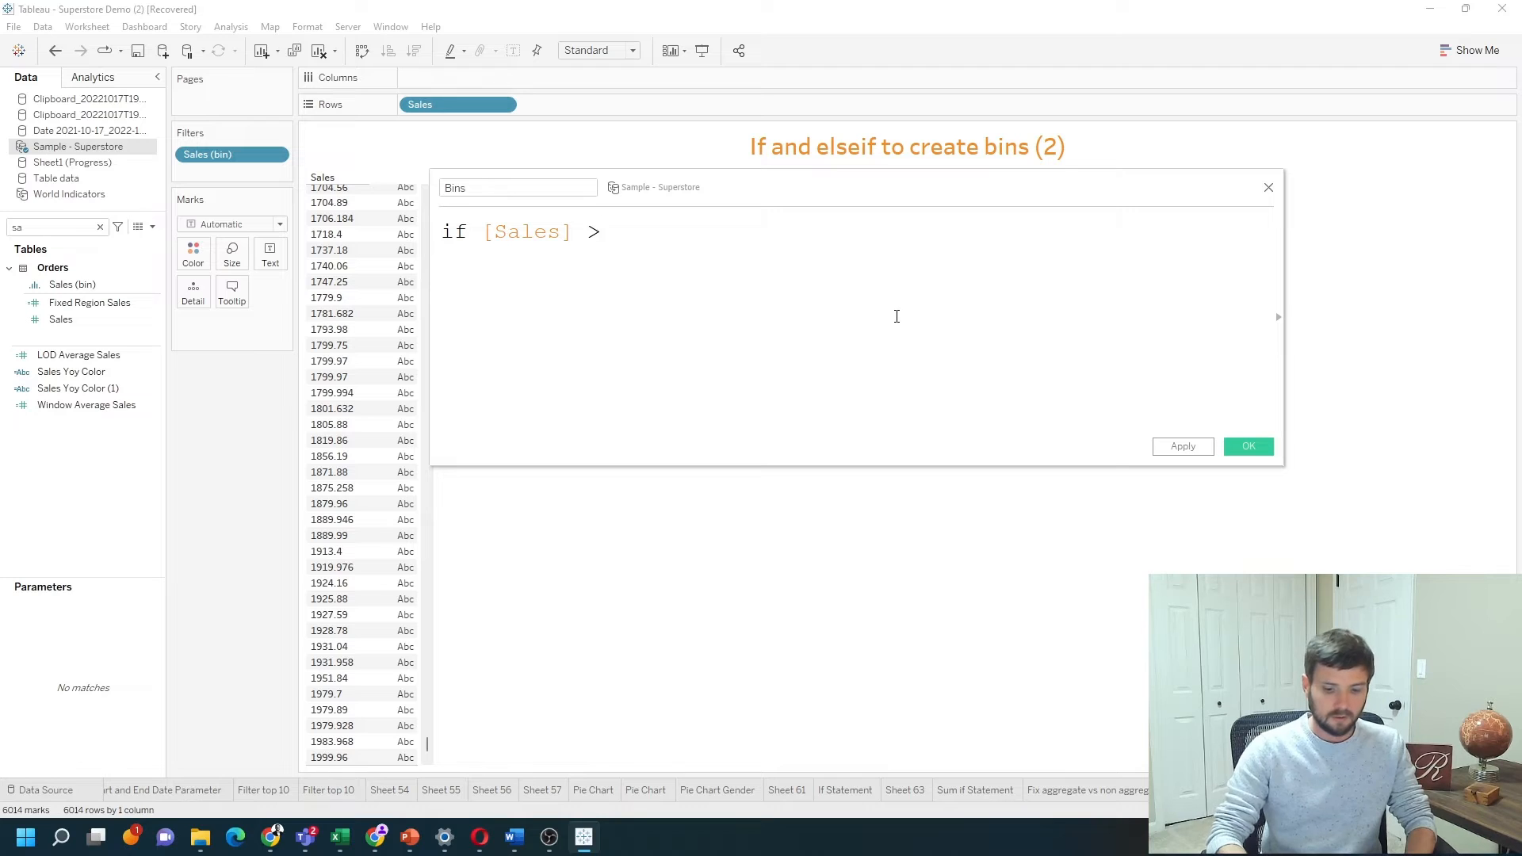
pyautogui.write('= 15')
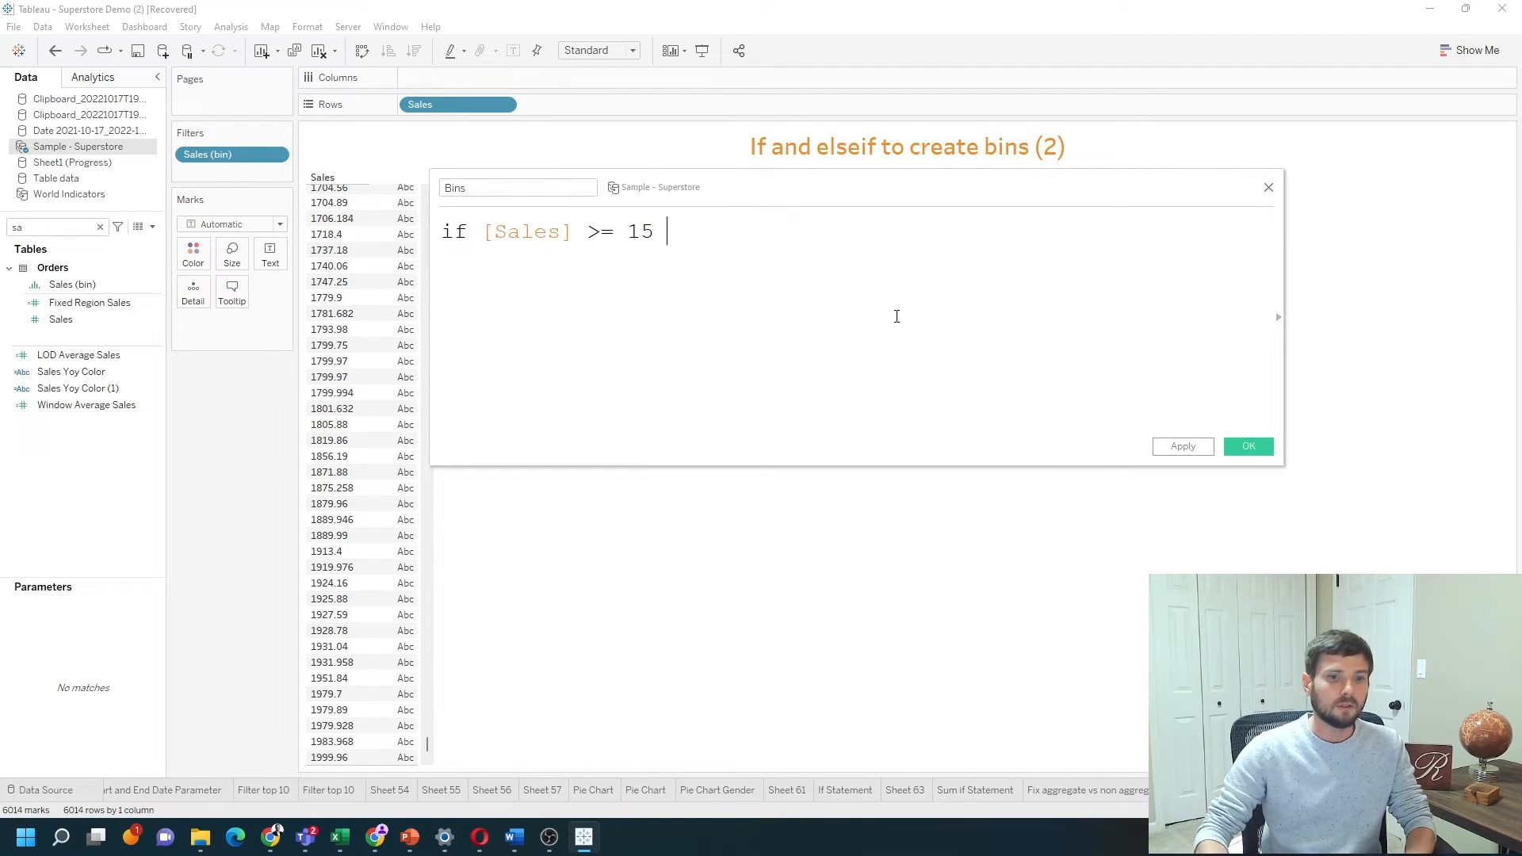
pyautogui.write('00 t')
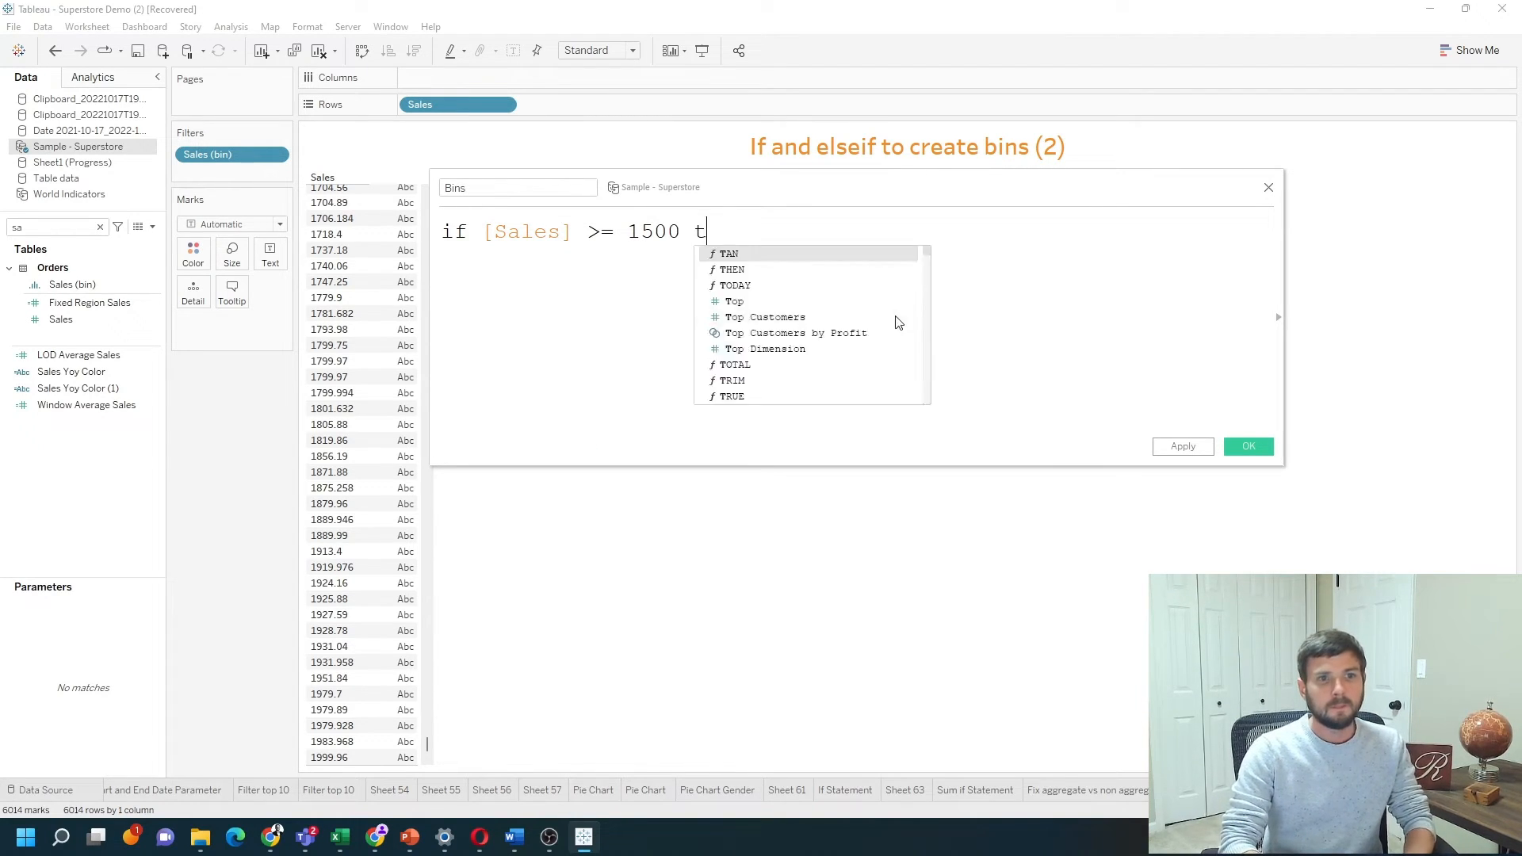
pyautogui.write('hen "1500')
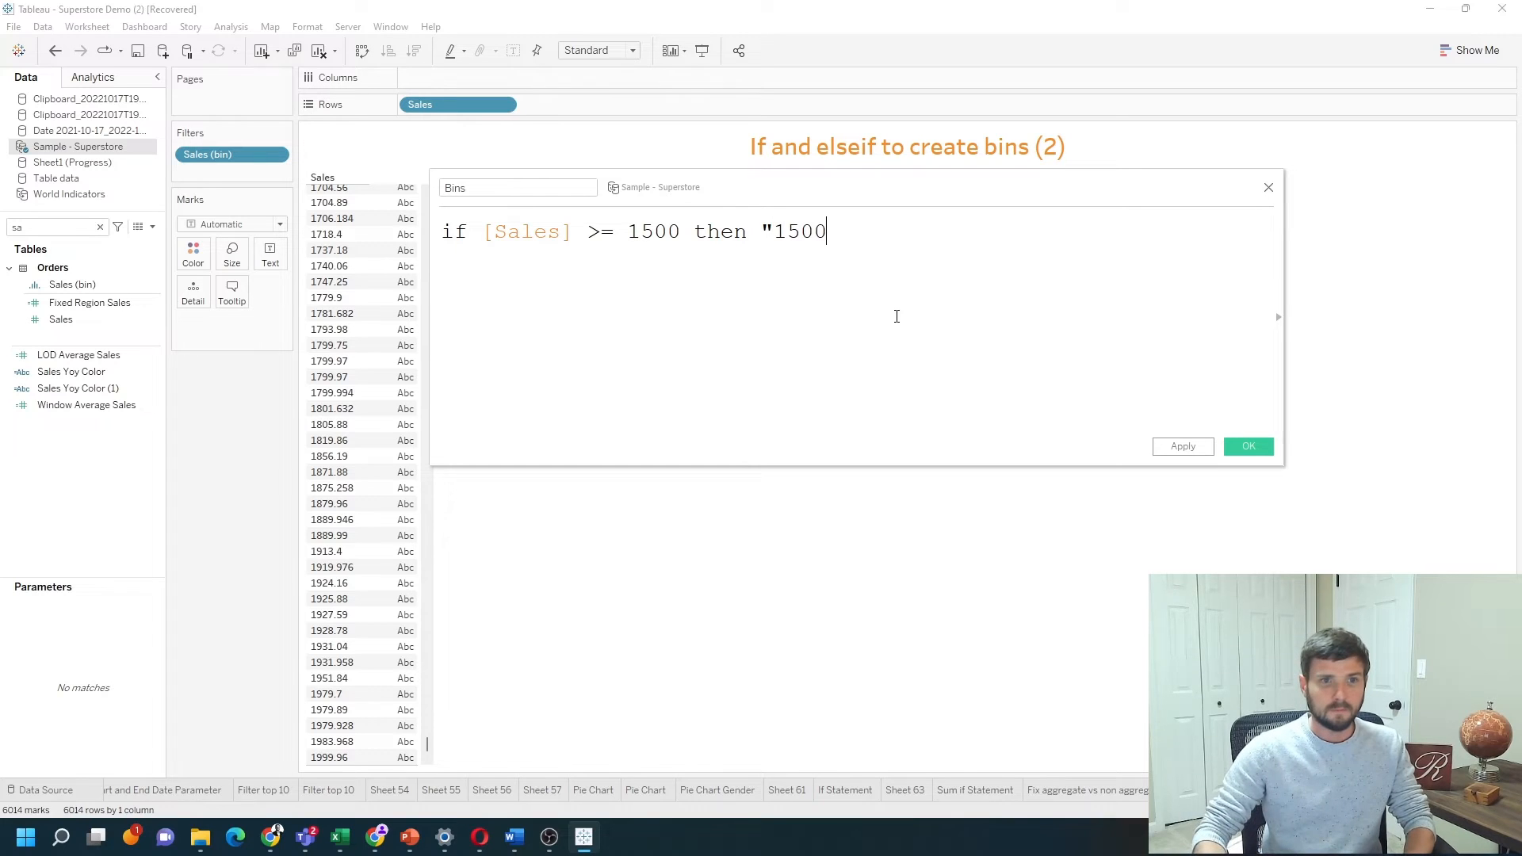
pyautogui.write('"')
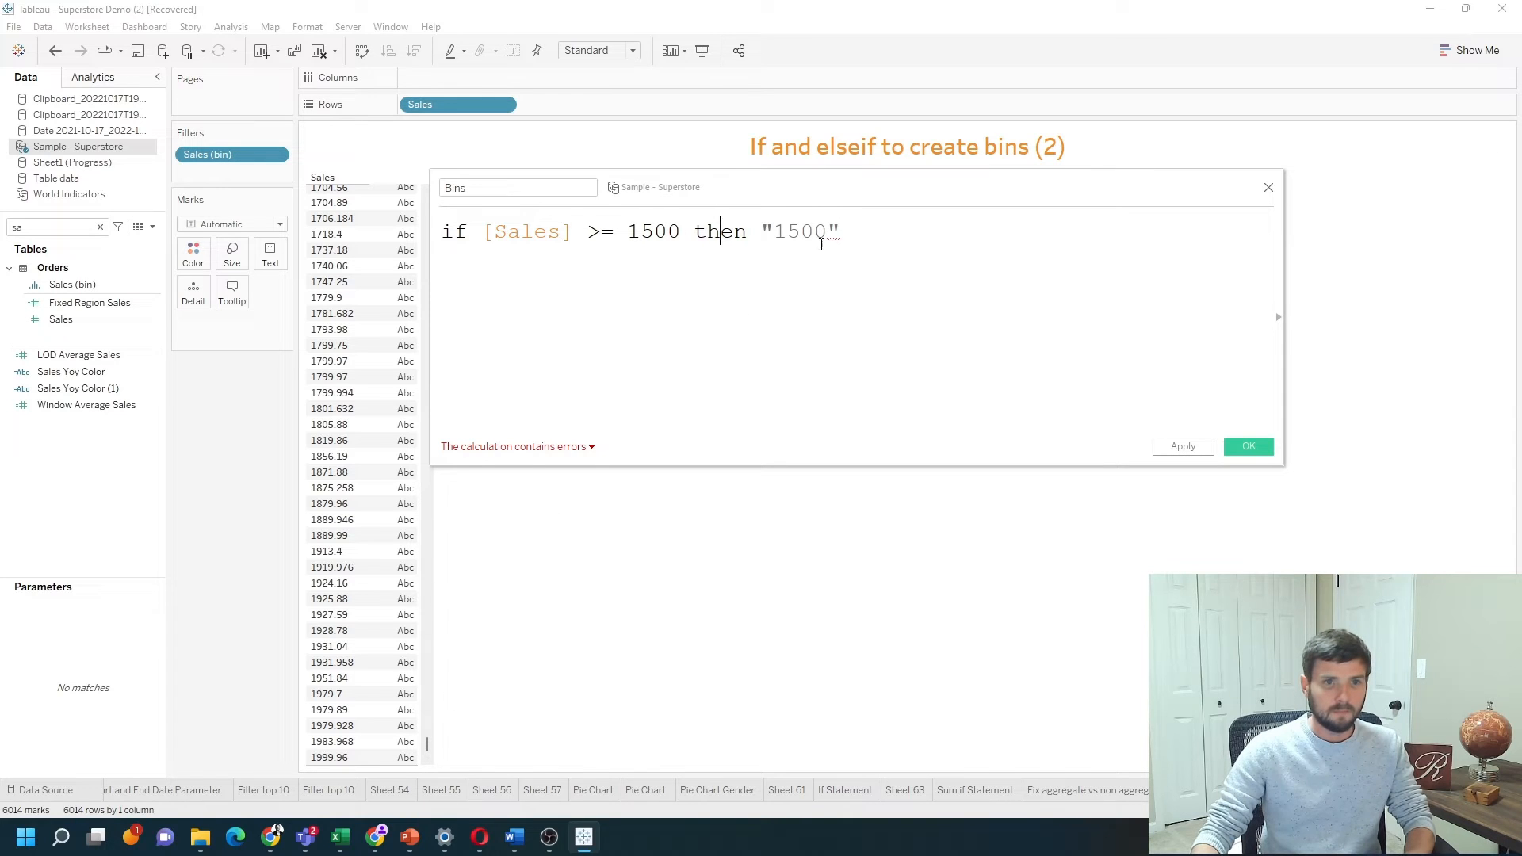
# Add an elseif tier turning Sales of 1000 or more into "1000", reusing the first condition.
pyautogui.press('Return')
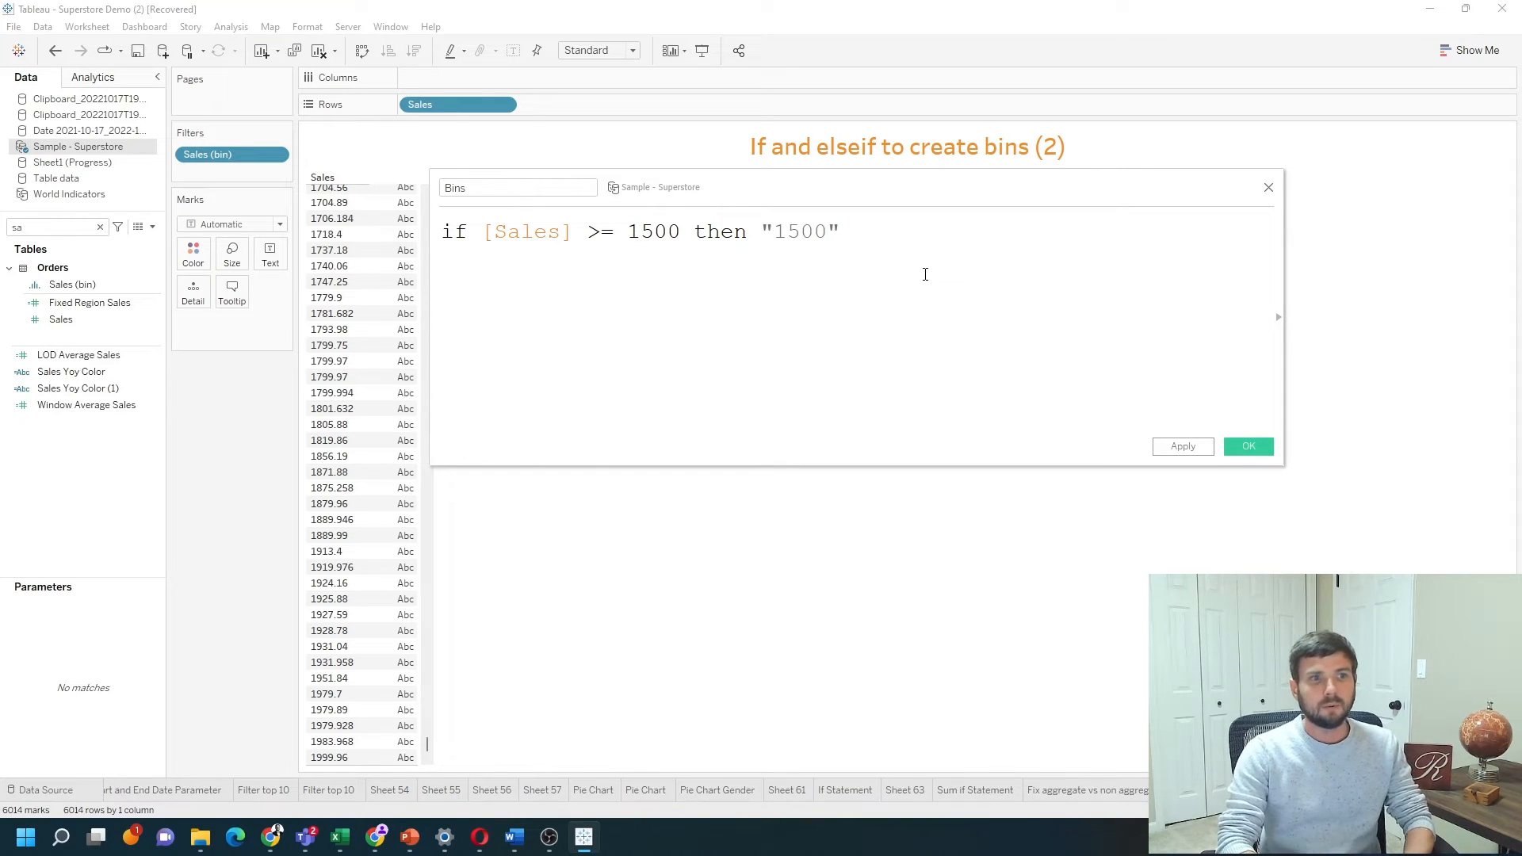
pyautogui.write('elseif')
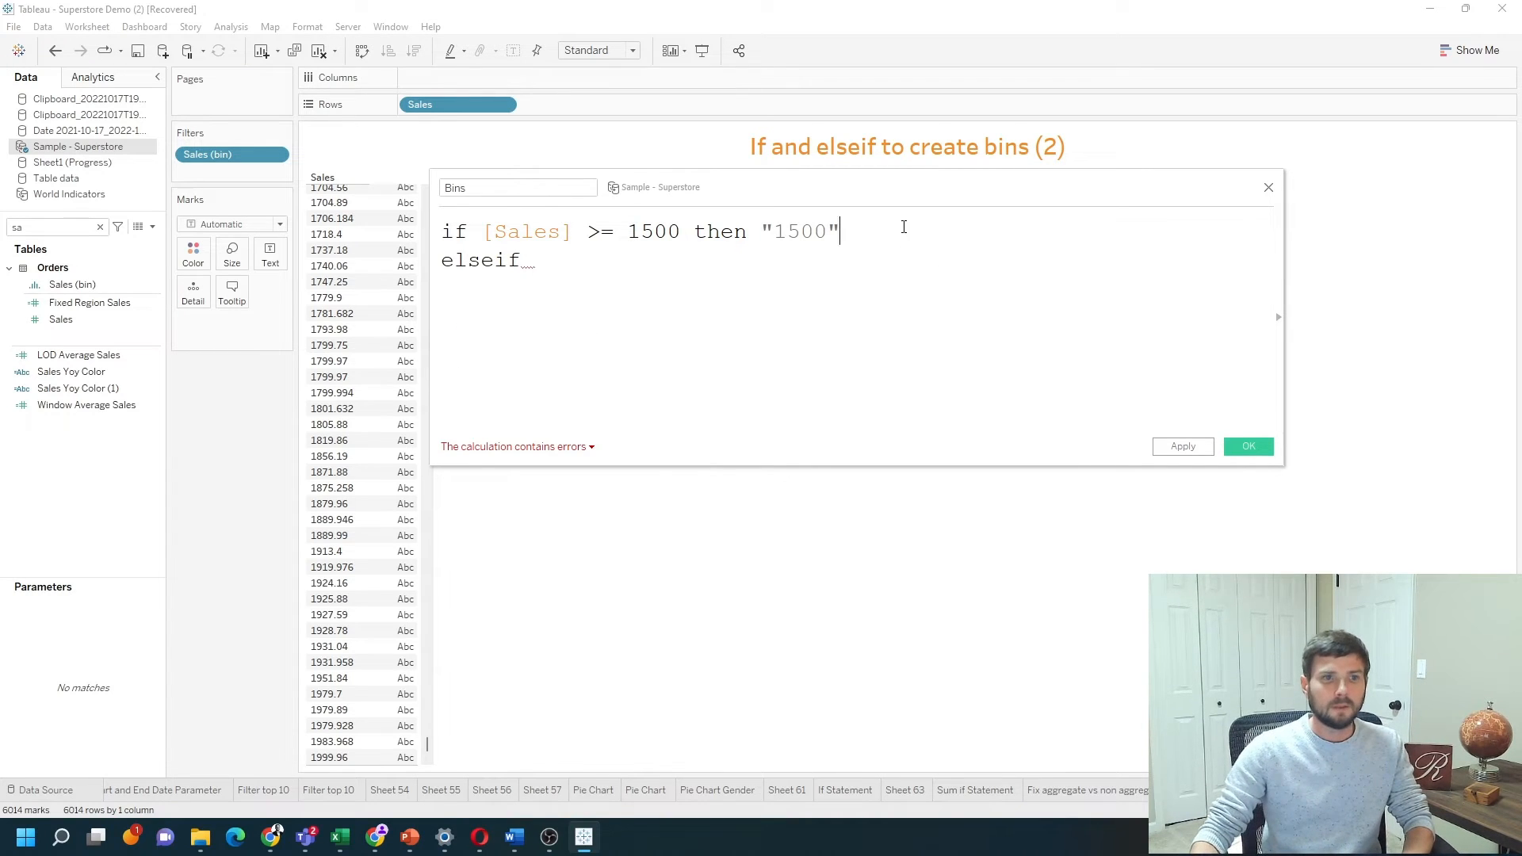
pyautogui.moveTo(845, 232); pyautogui.dragTo(481, 230)
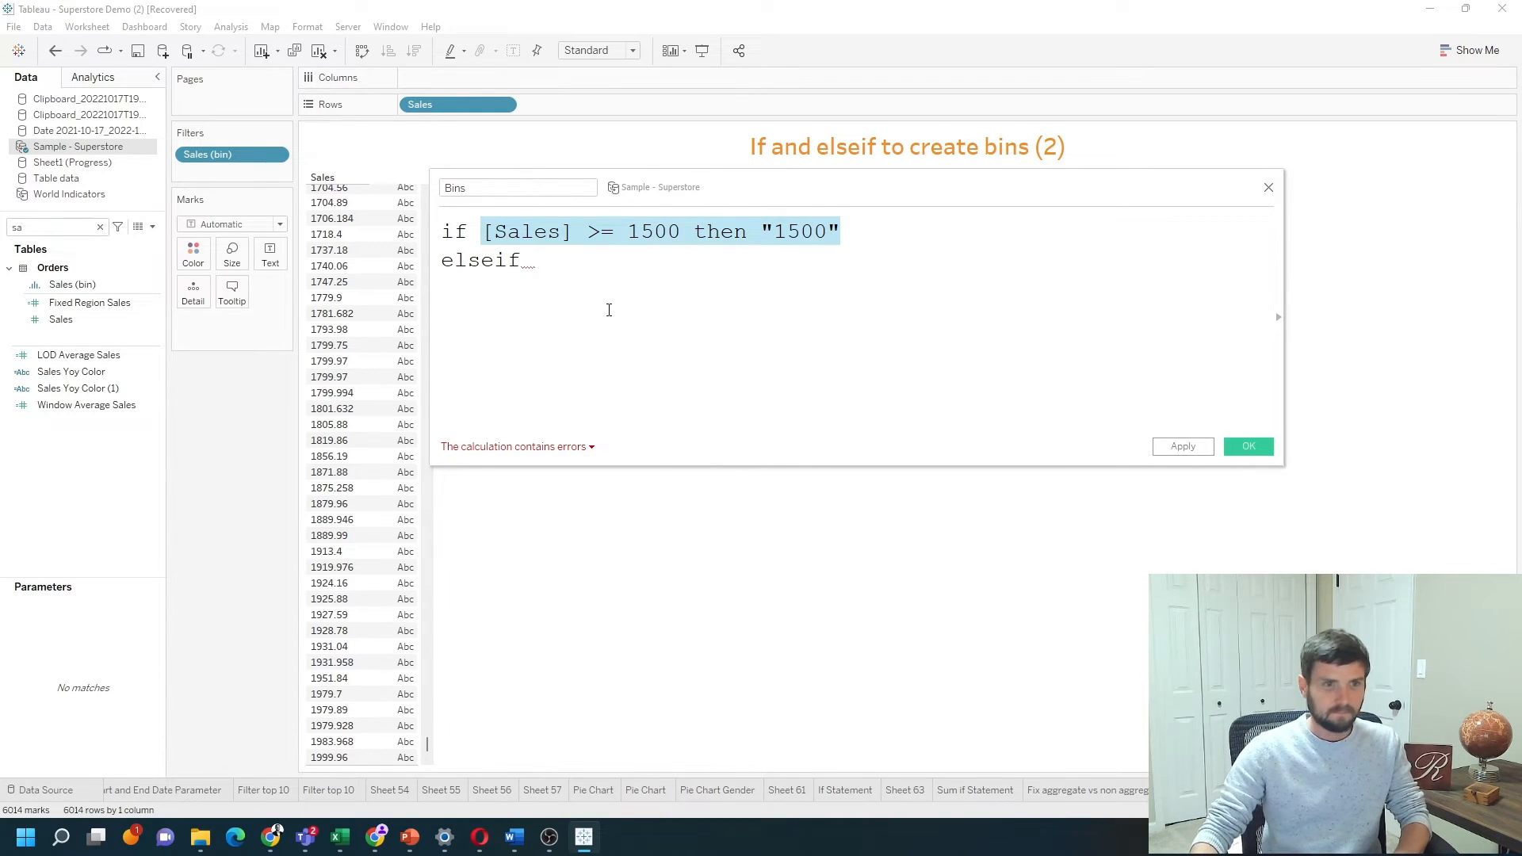
pyautogui.hotkey('ctrl', 'c')
pyautogui.hotkey('ctrl', 'v')
pyautogui.click(690, 260)
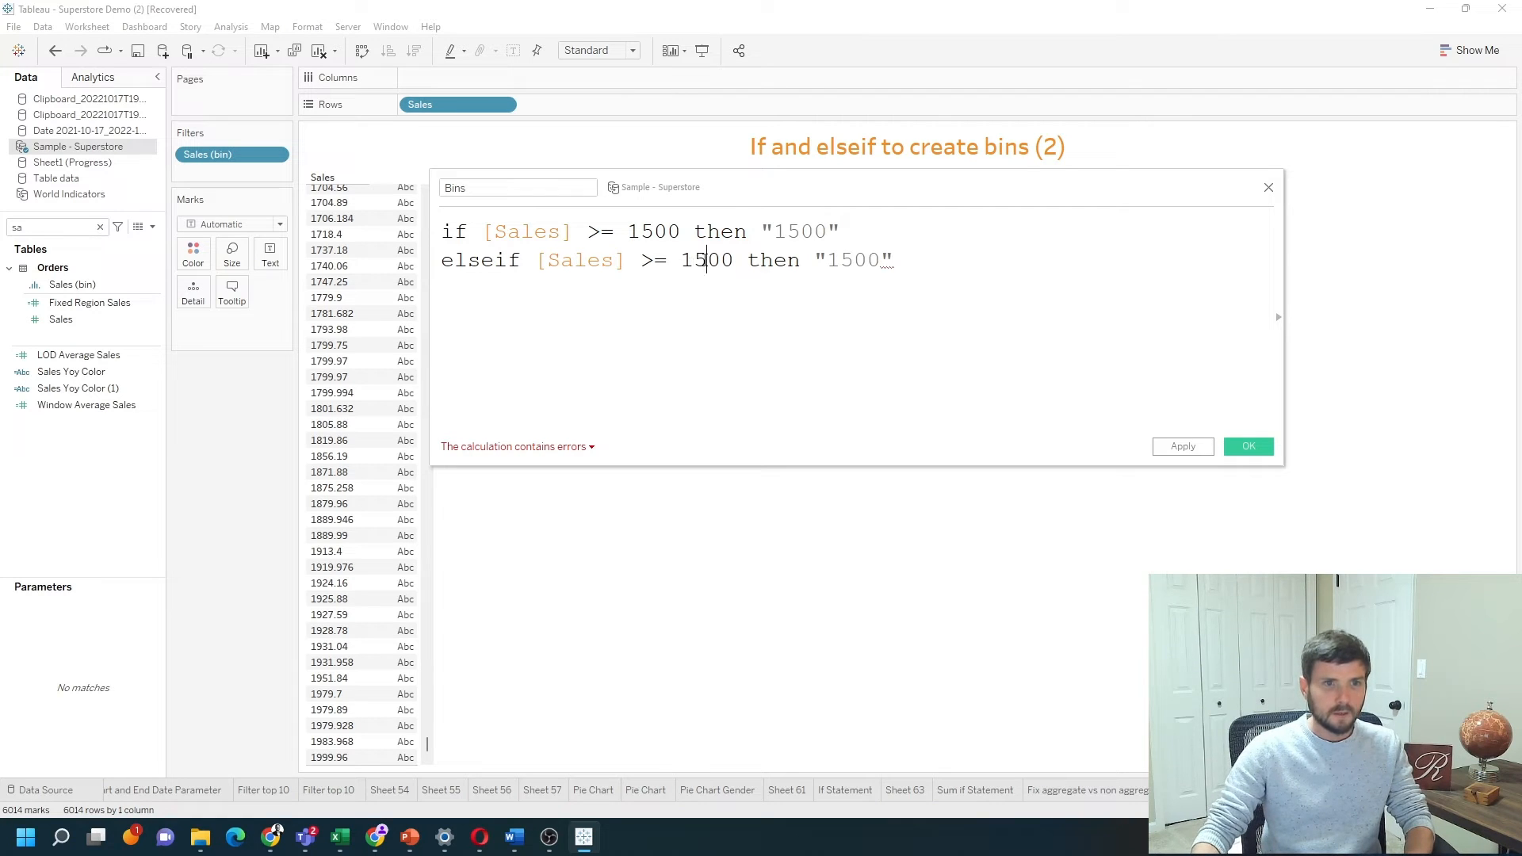
pyautogui.press('Delete')
pyautogui.press('End')
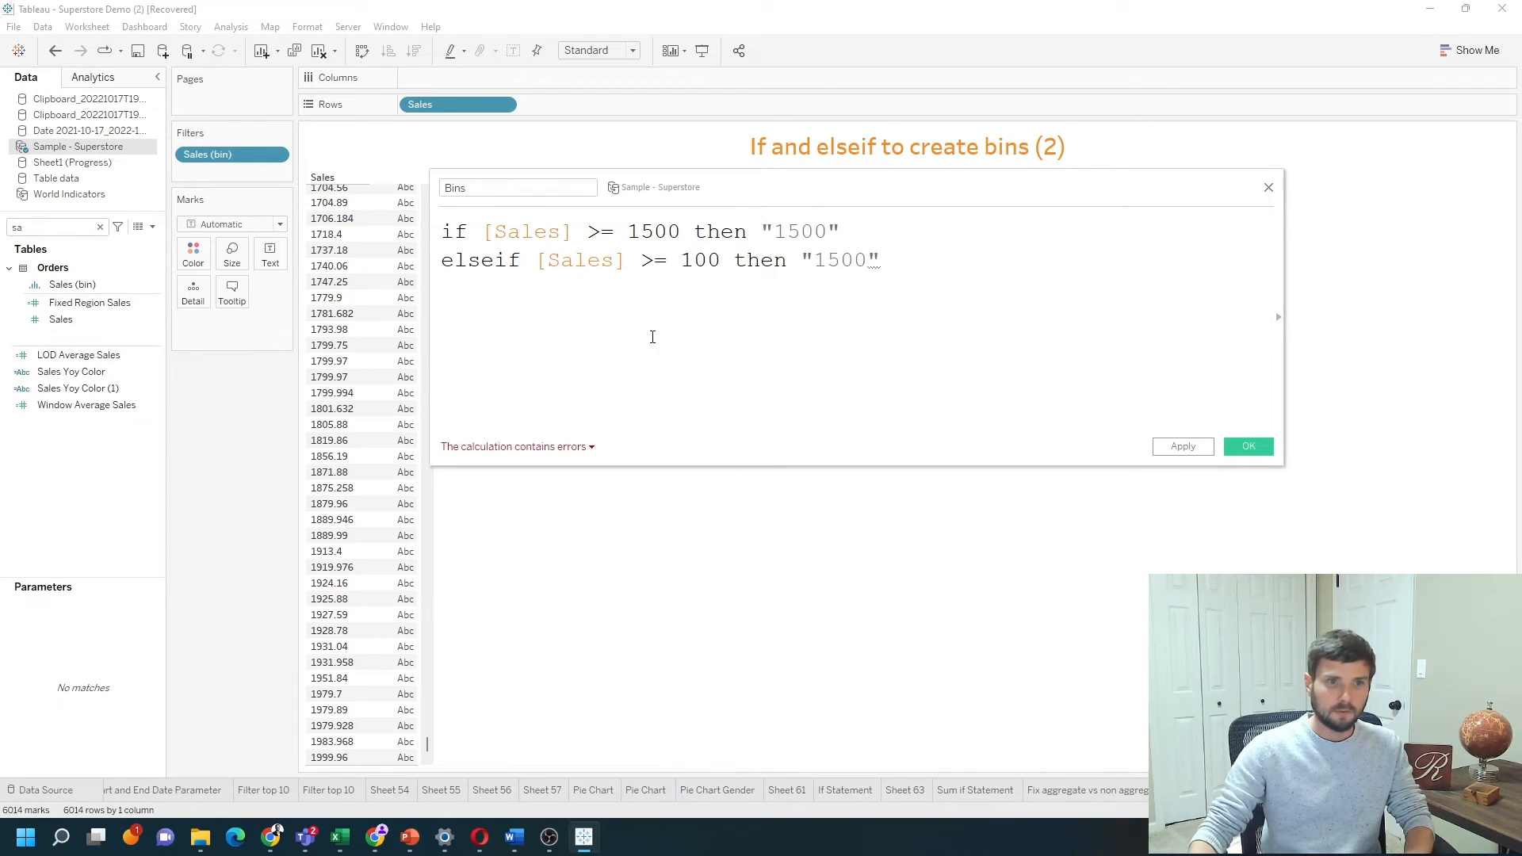
pyautogui.write('0')
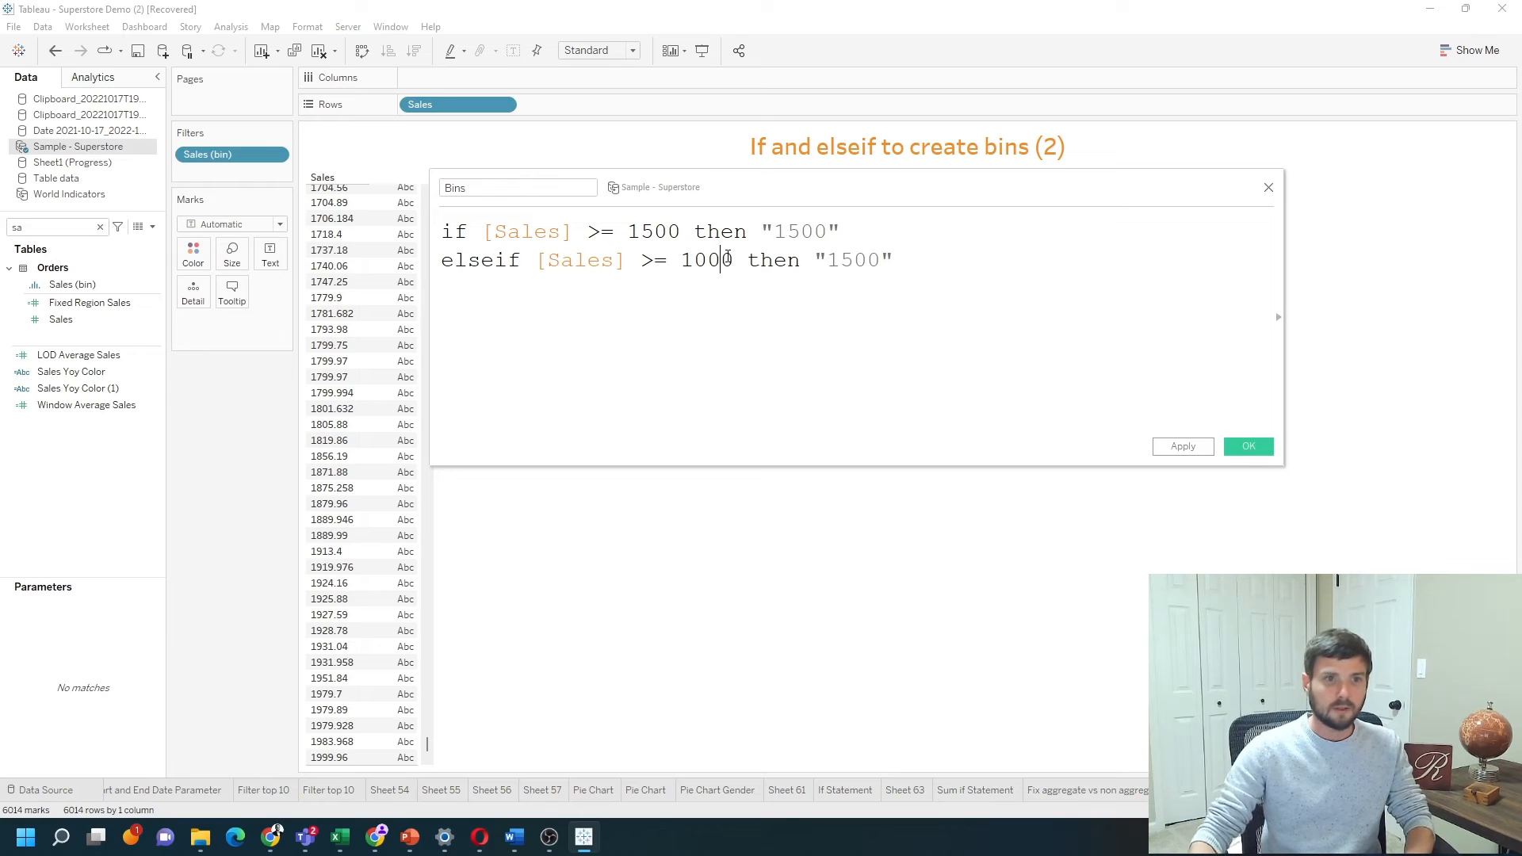
pyautogui.click(851, 261)
pyautogui.press('BackSpace')
pyautogui.write('0')
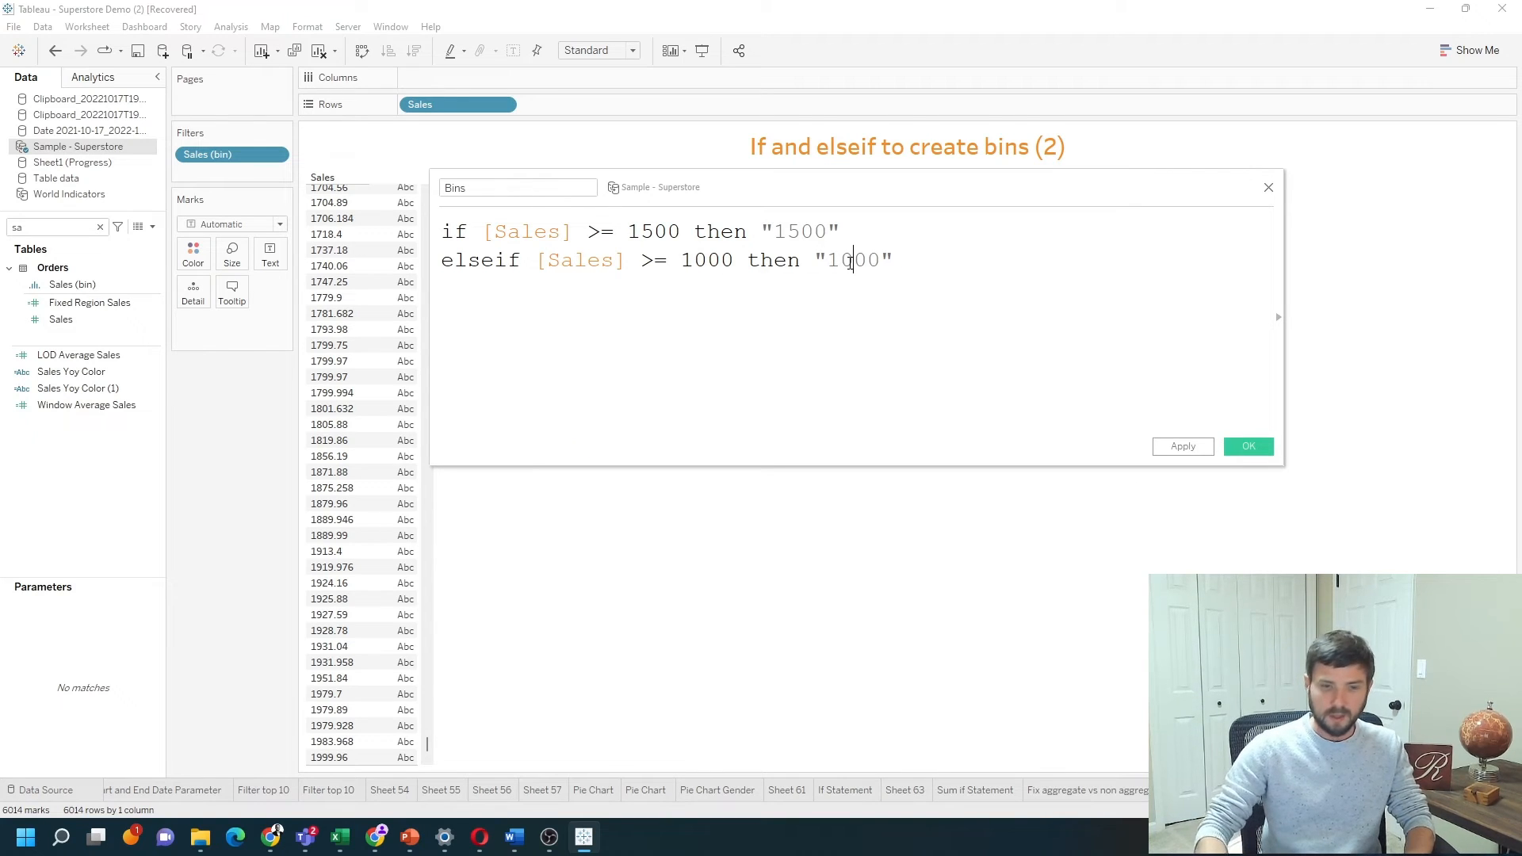
# Add elseif tiers for Sales of 500 or more as "500" and 0 or more as "0".
pyautogui.tripleClick(916, 254)
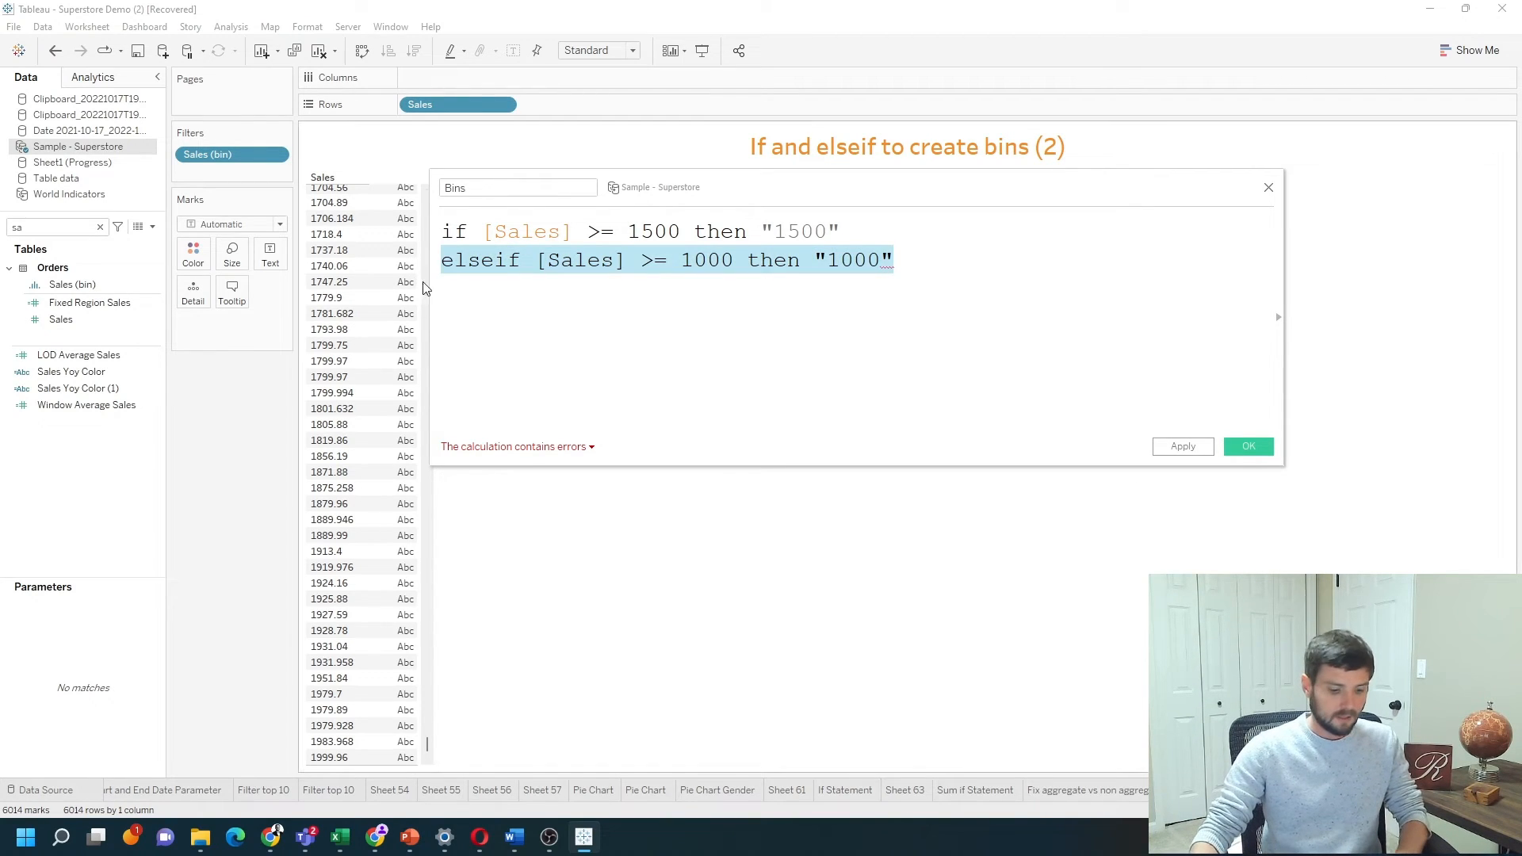
pyautogui.click(921, 262)
pyautogui.hotkey('ctrl', 'v')
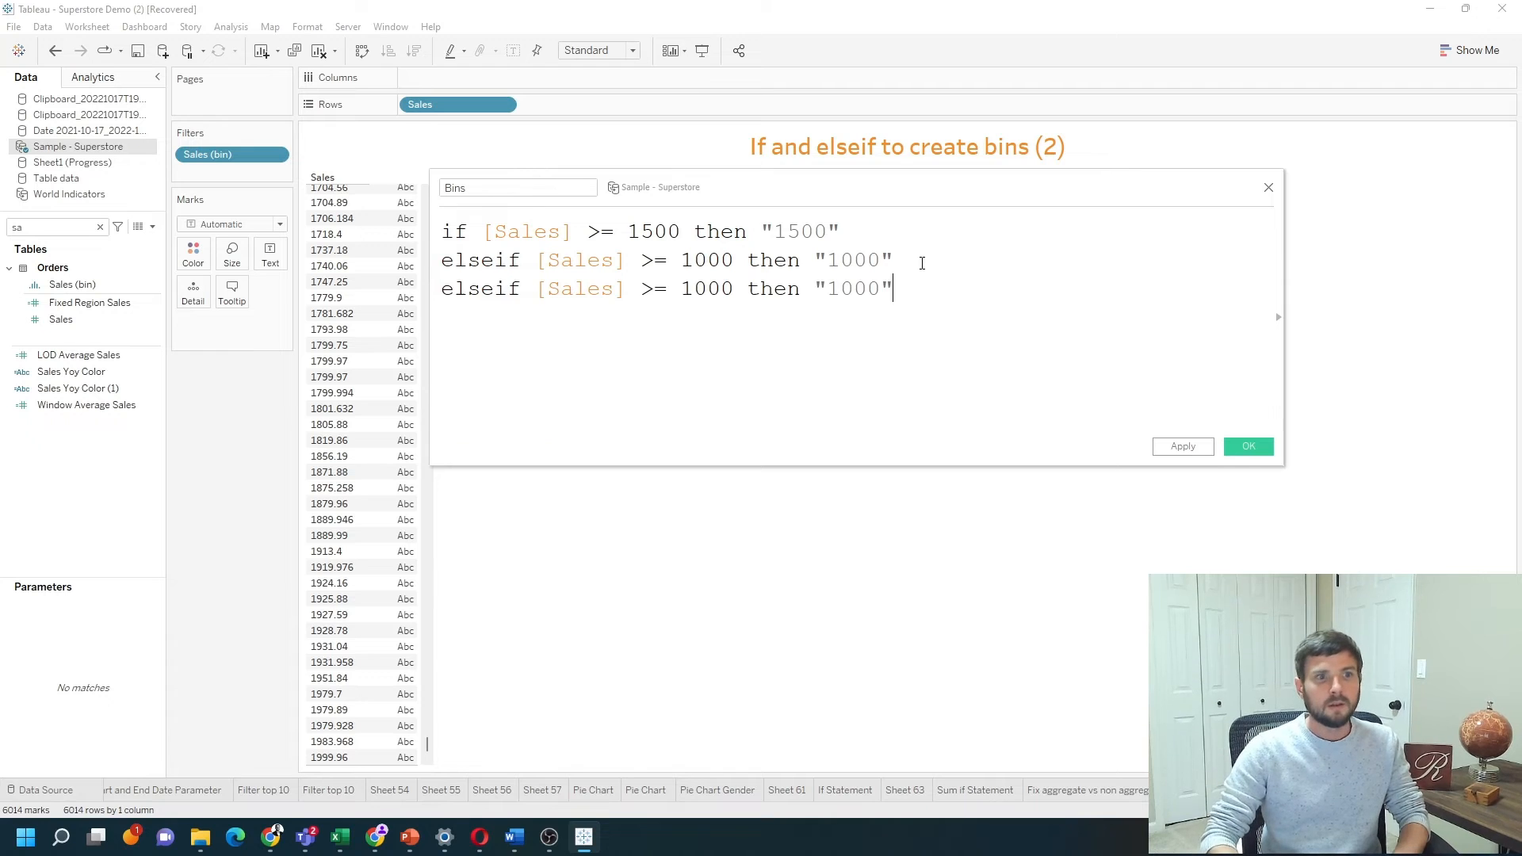
pyautogui.hotkey('ctrl', 'v')
pyautogui.doubleClick(858, 288)
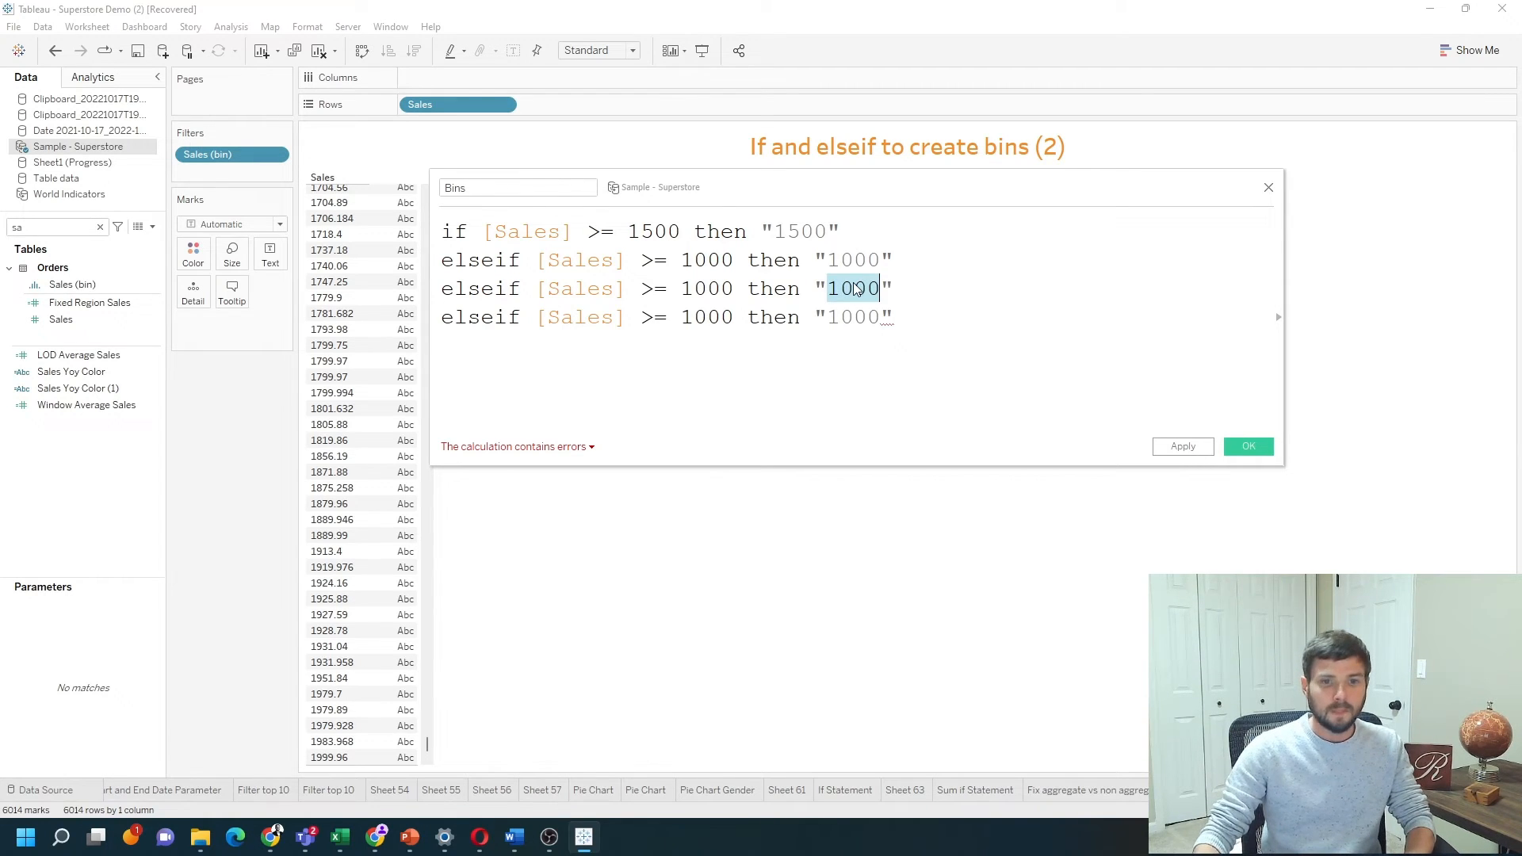
pyautogui.write('500')
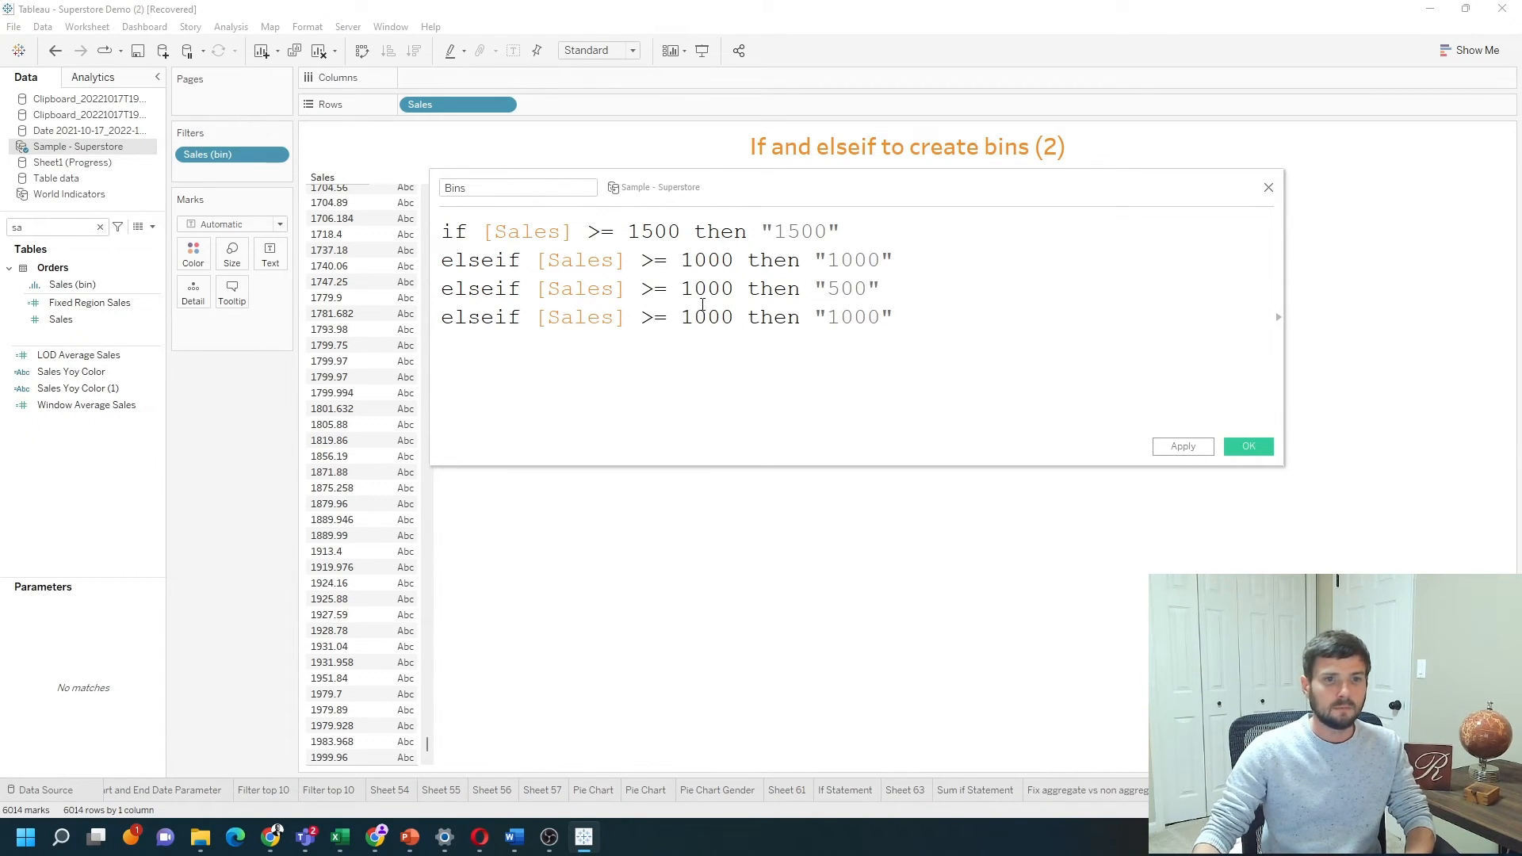
pyautogui.doubleClick(708, 287)
pyautogui.write('500')
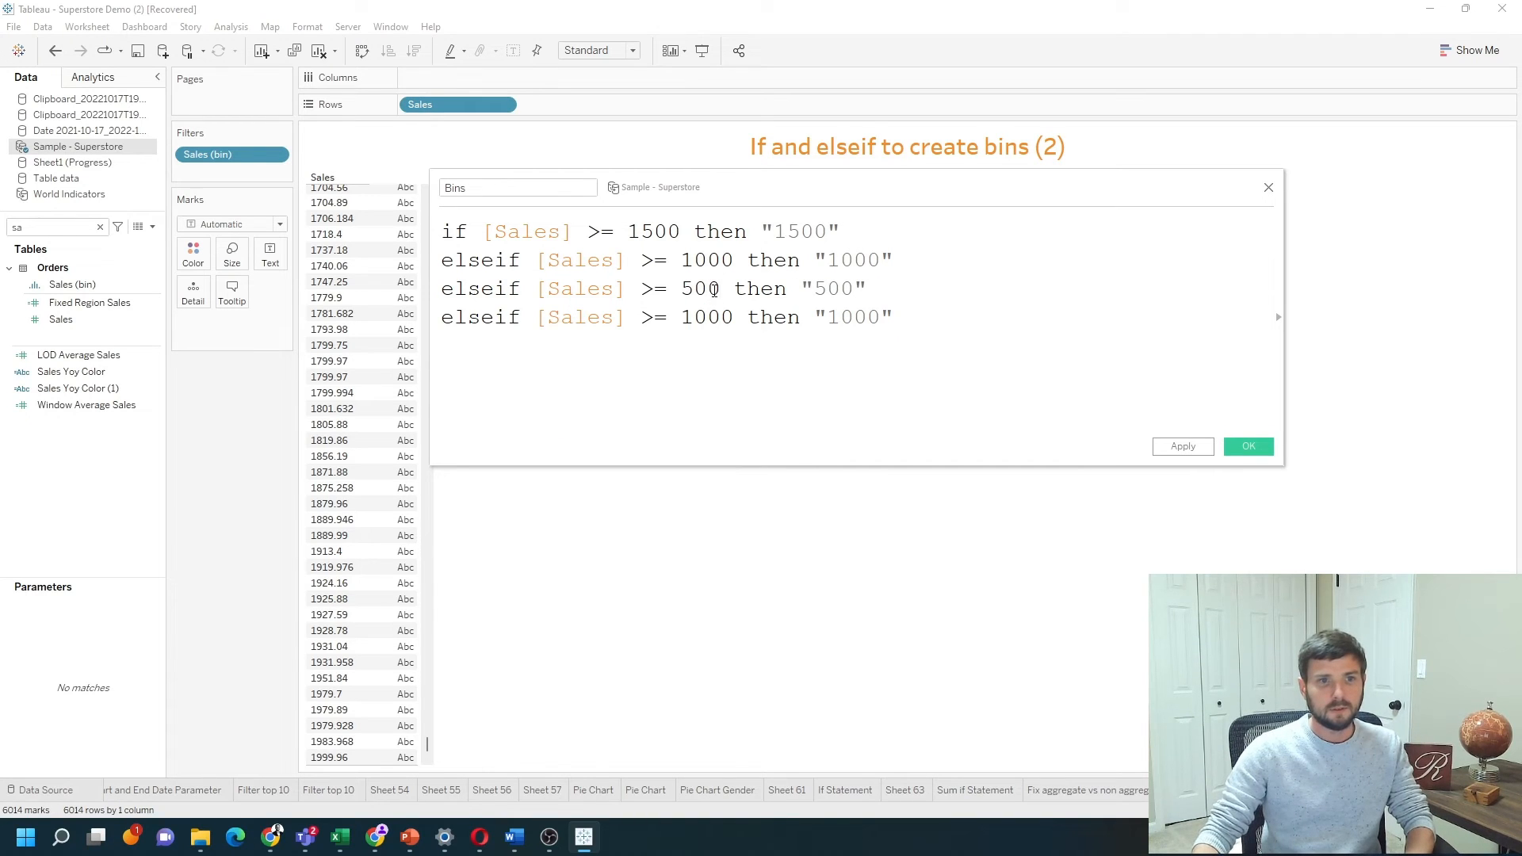
pyautogui.doubleClick(709, 317)
pyautogui.write('0')
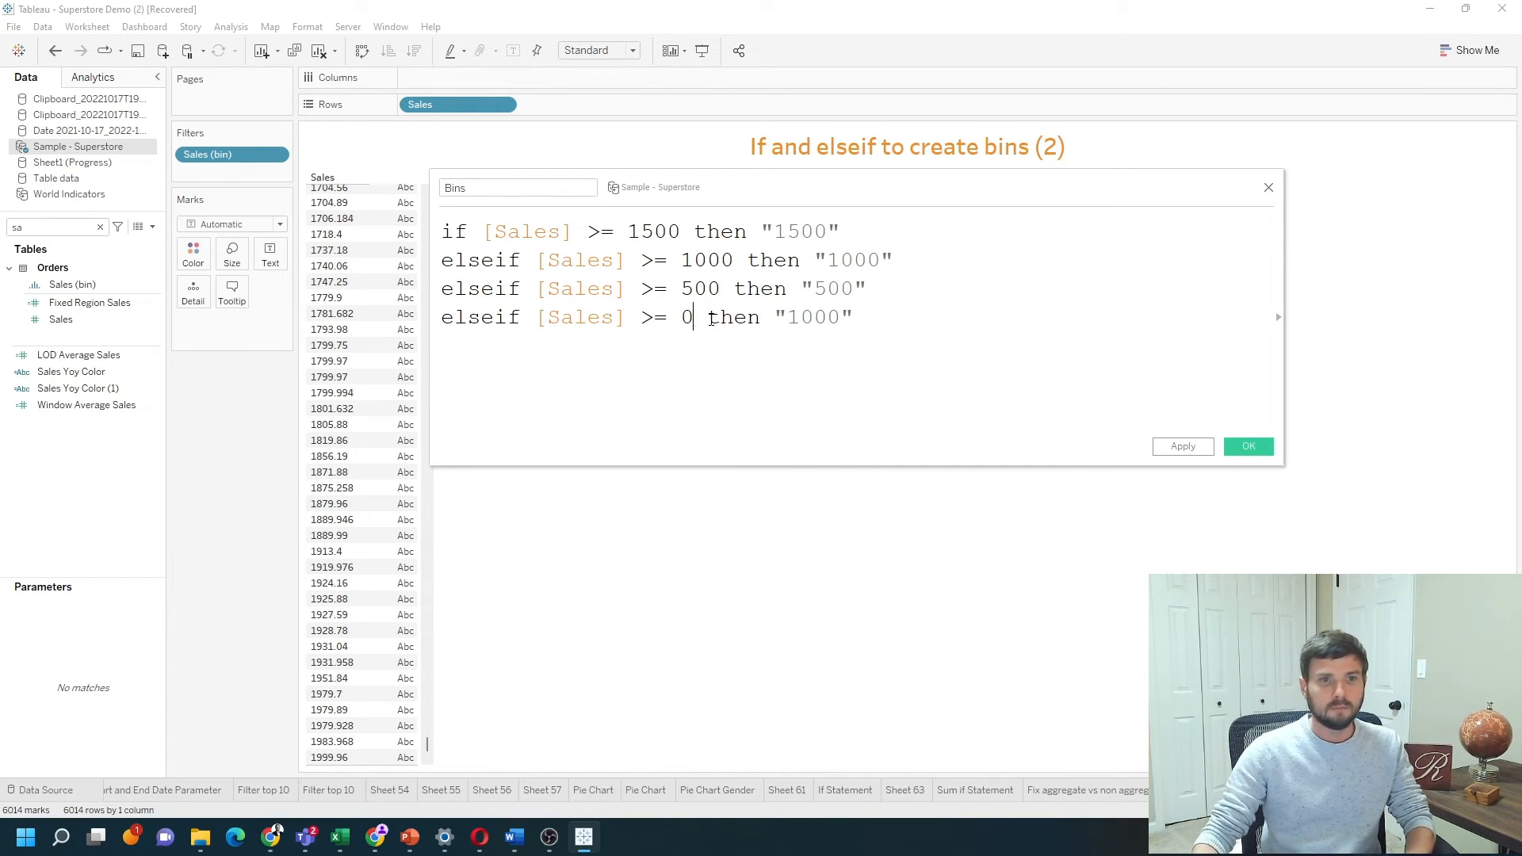
pyautogui.doubleClick(815, 317)
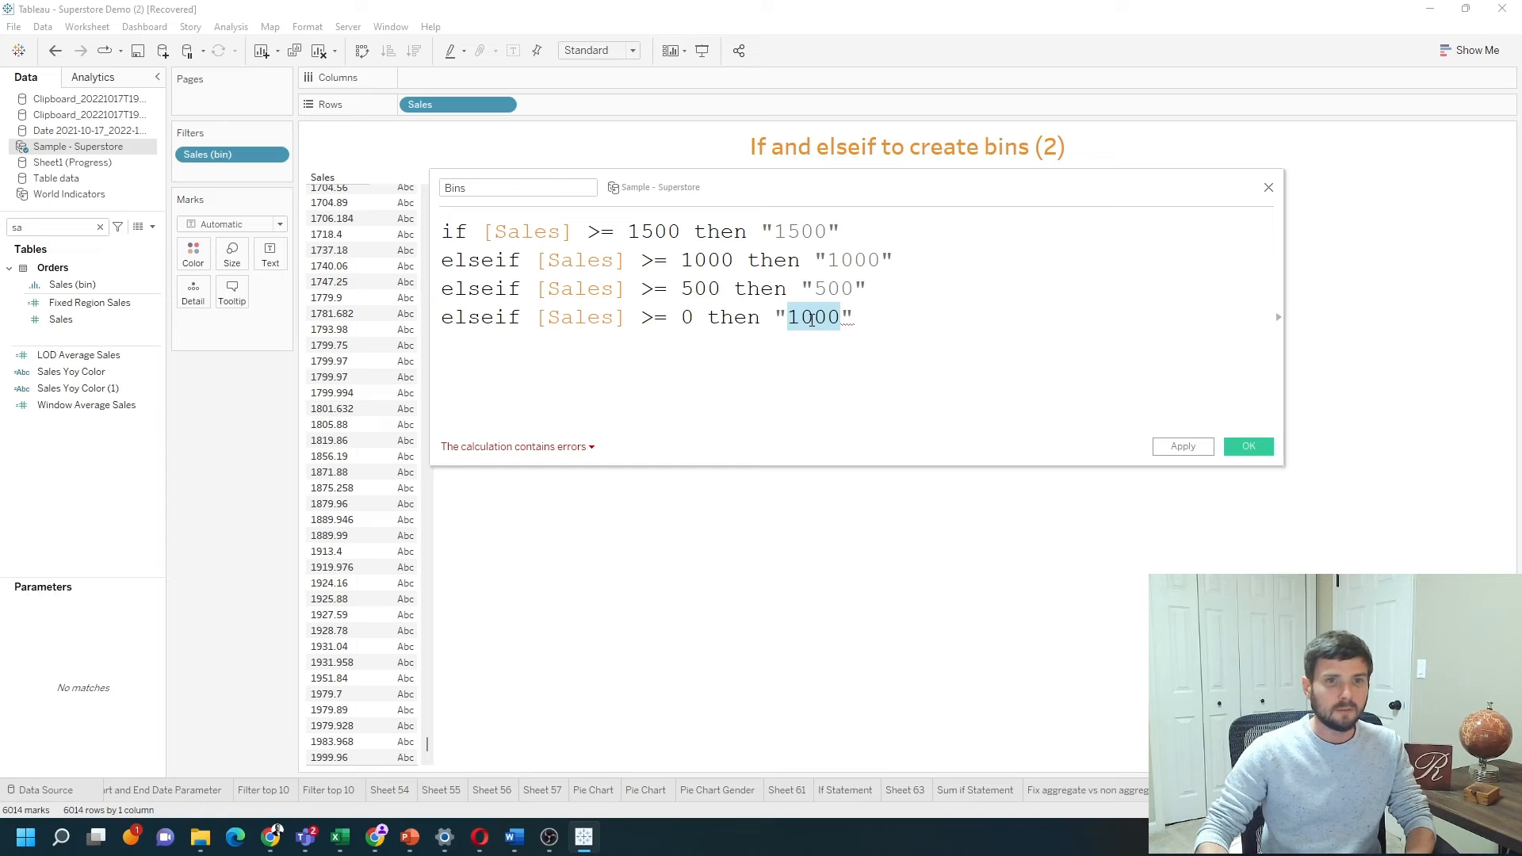
pyautogui.write('0')
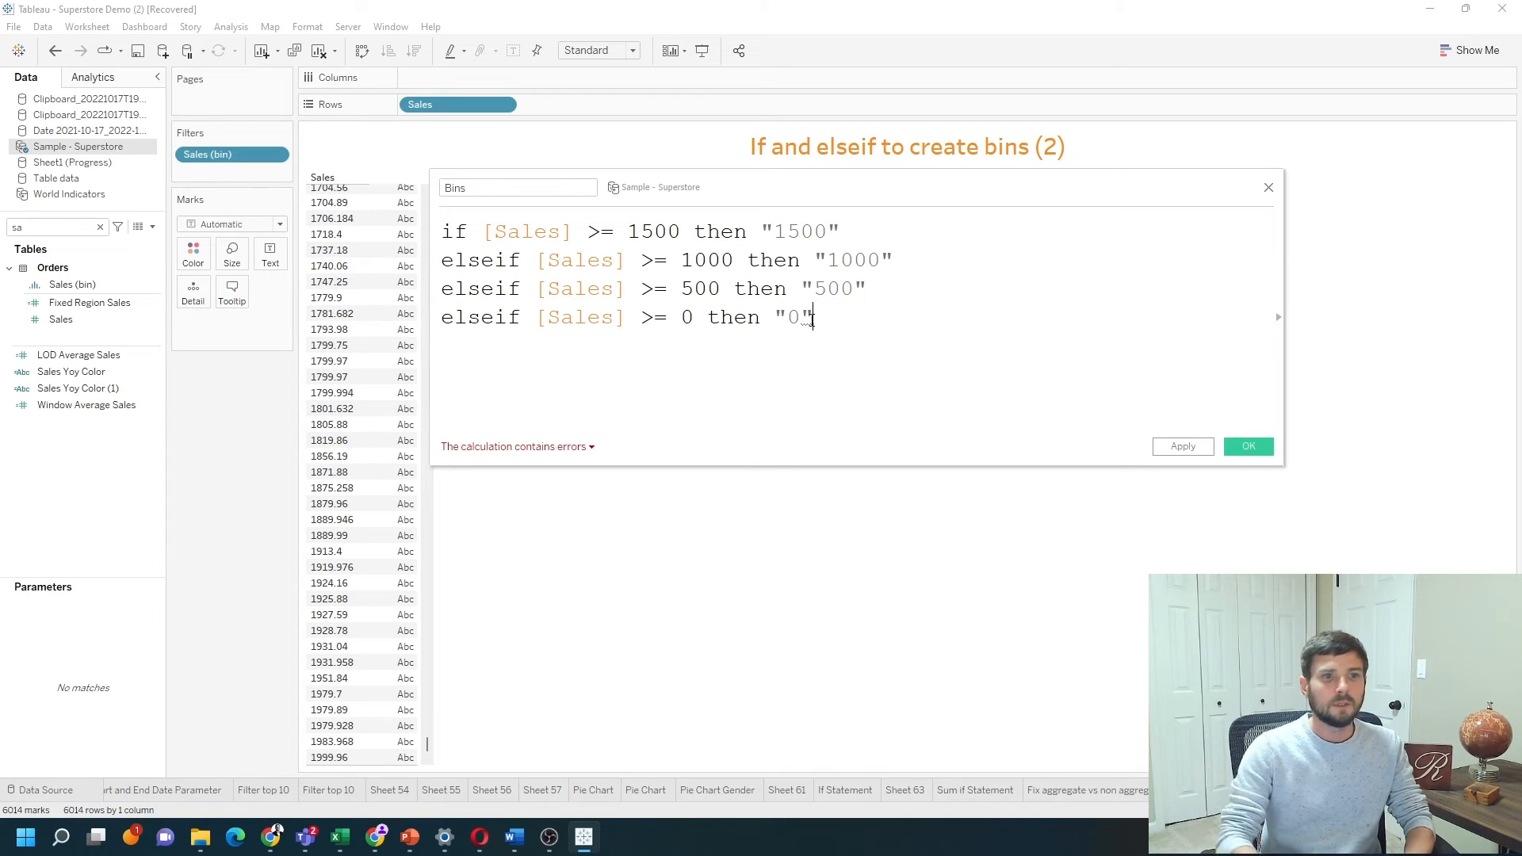
# Close the formula with else "Other" and end so the calculation is valid.
pyautogui.press('End')
pyautogui.press('Return')
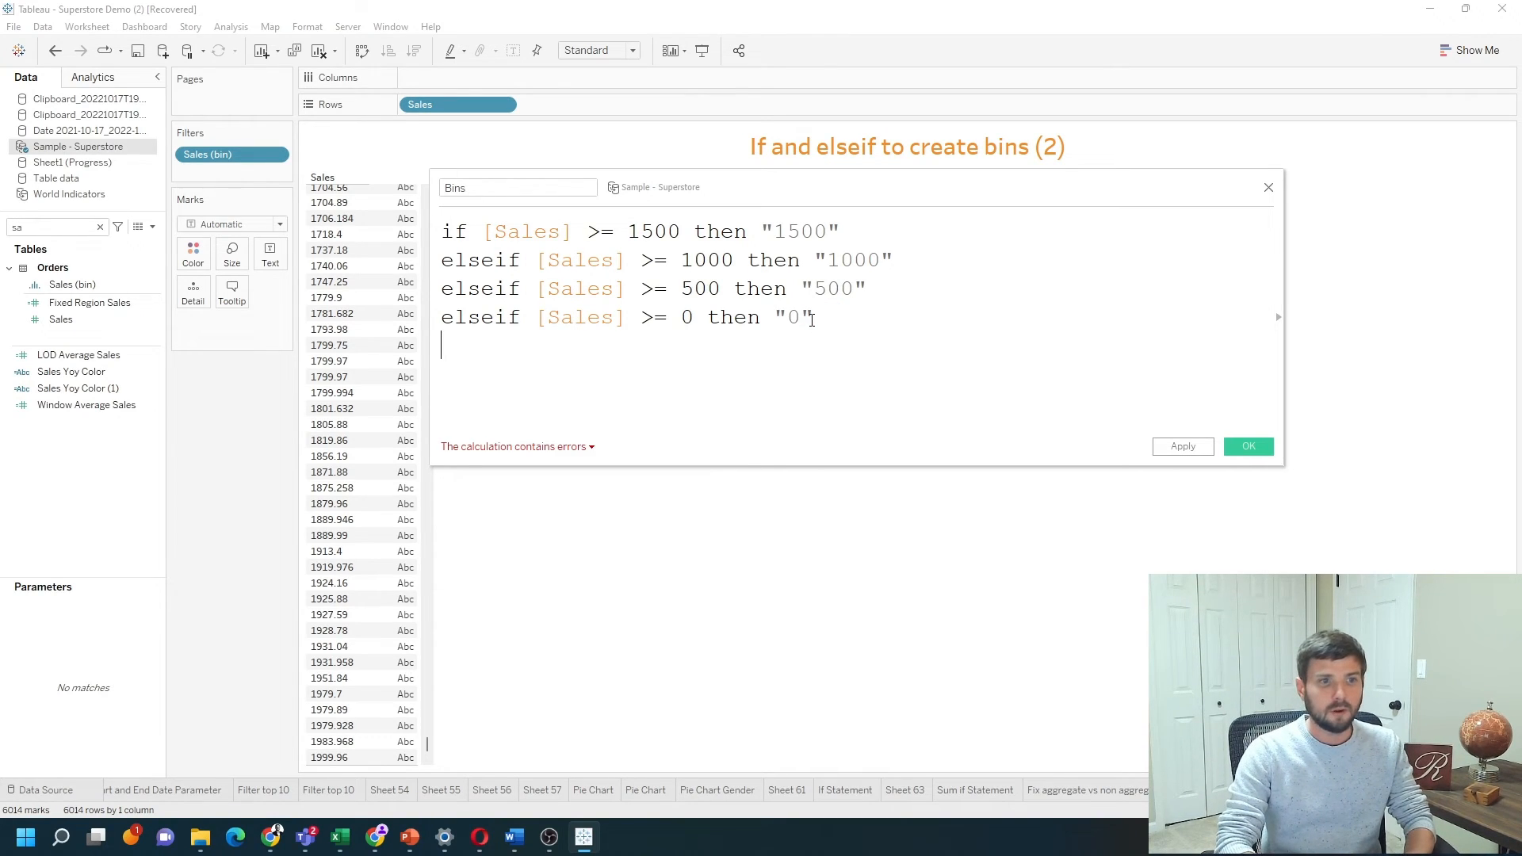
pyautogui.write('else "')
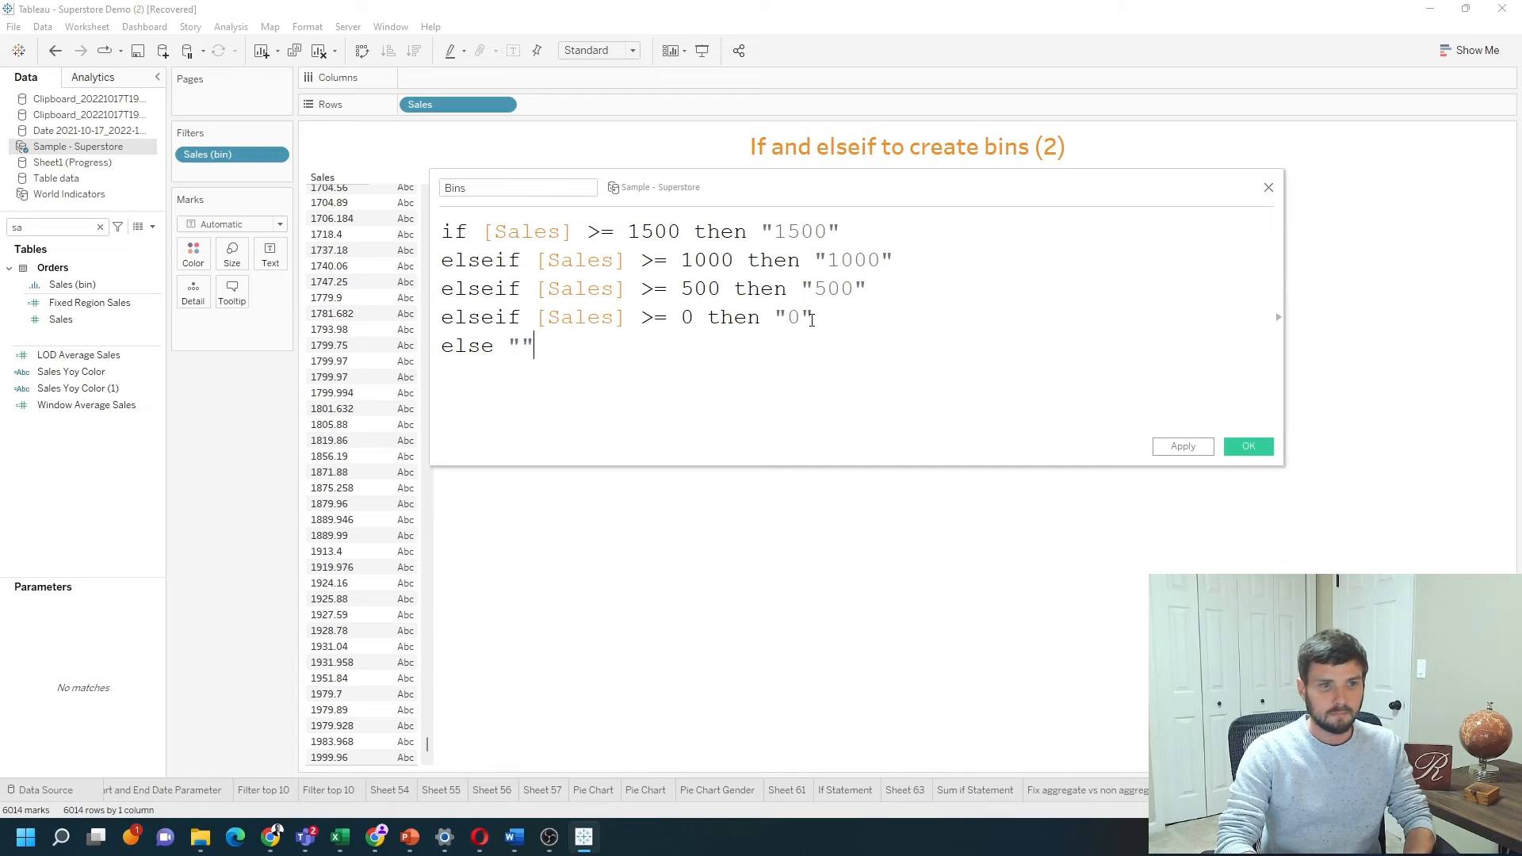
pyautogui.write('ther"')
pyautogui.press('Return')
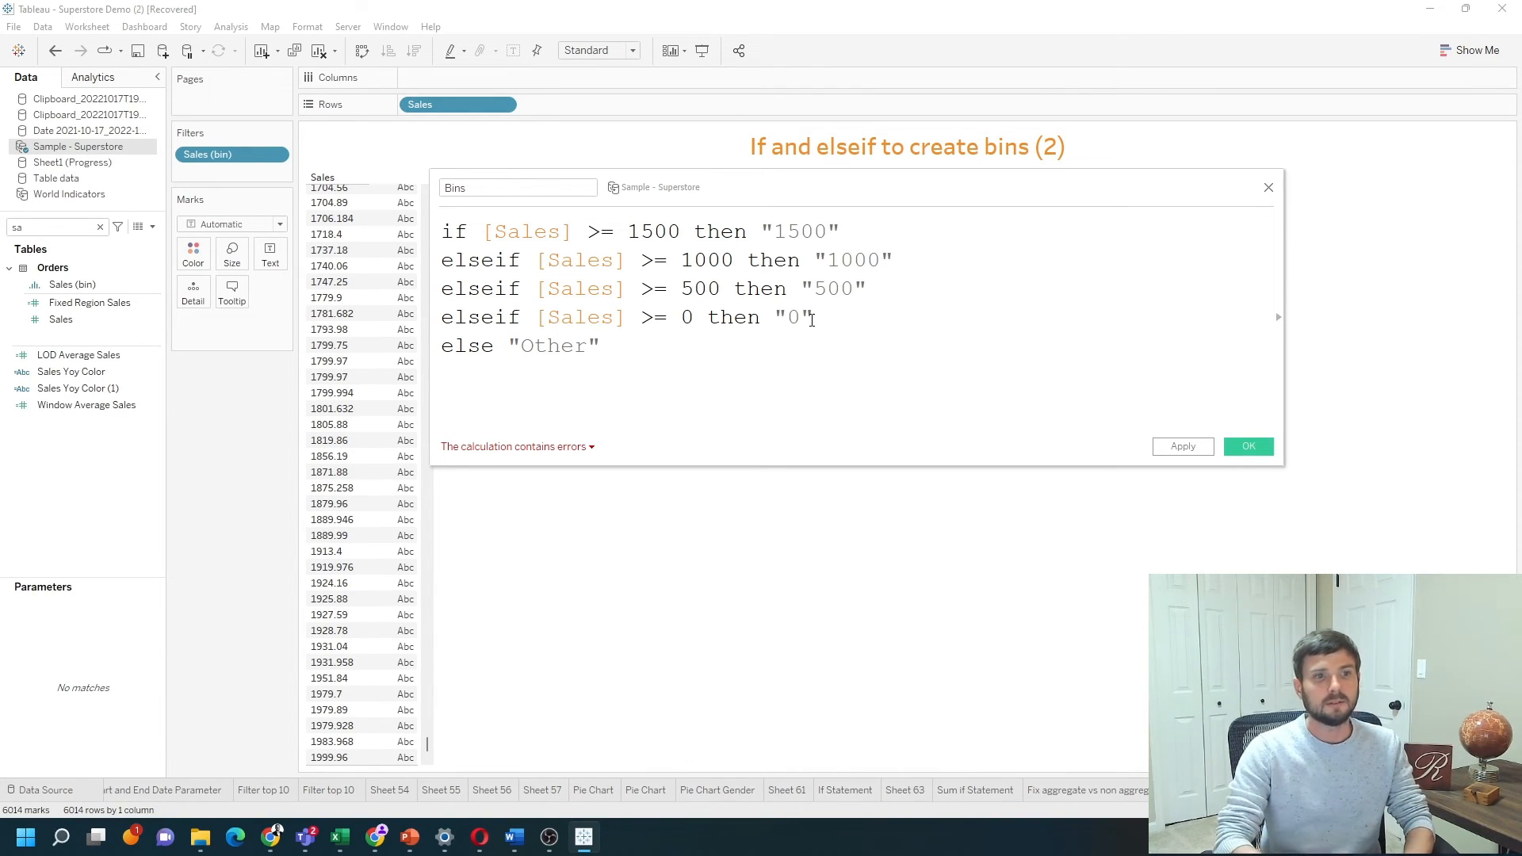
pyautogui.write('end')
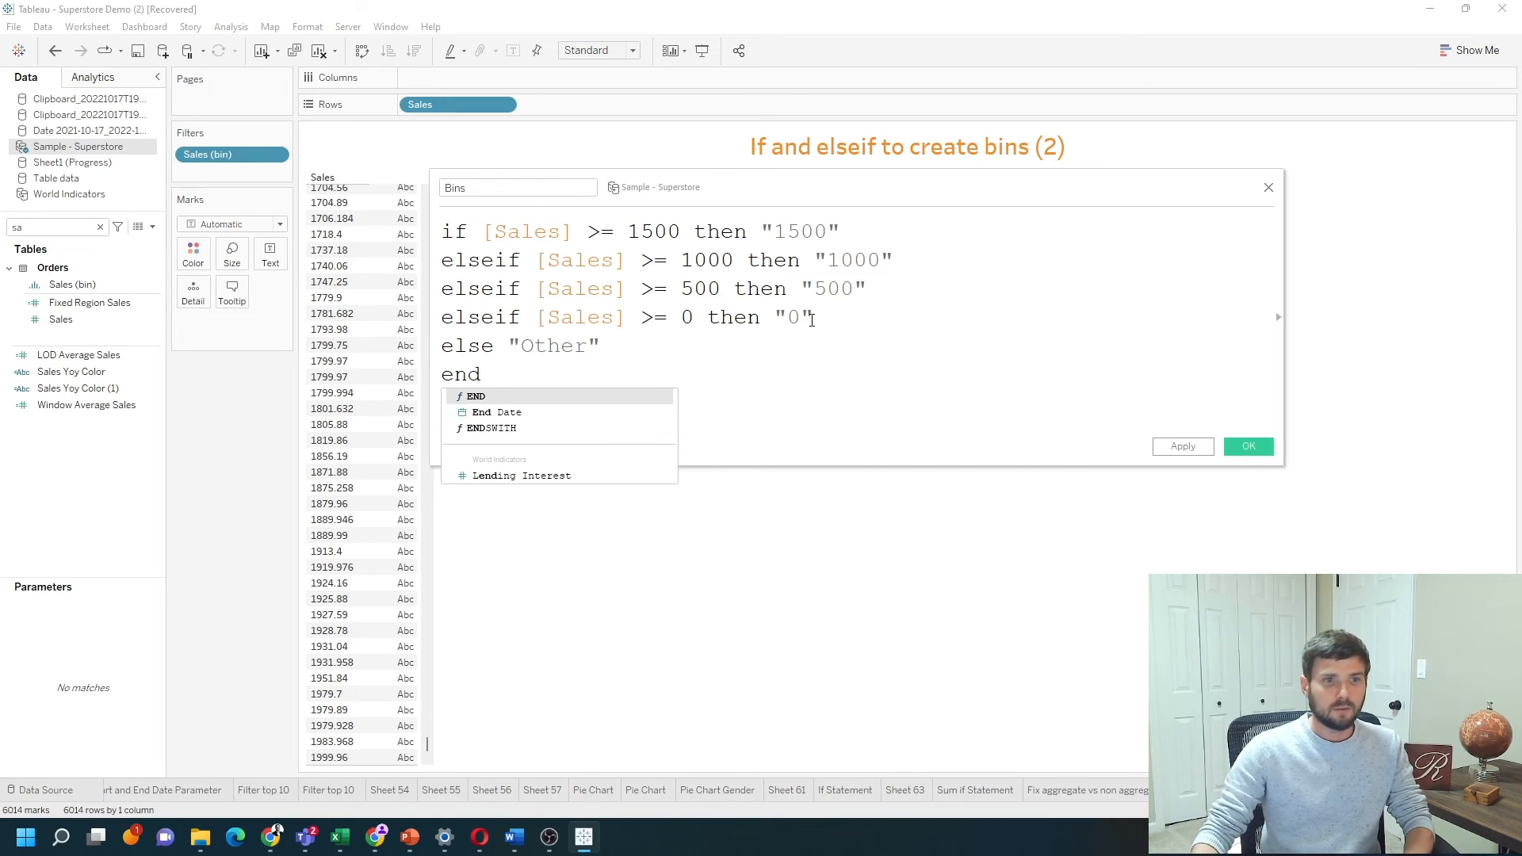
pyautogui.click(1052, 352)
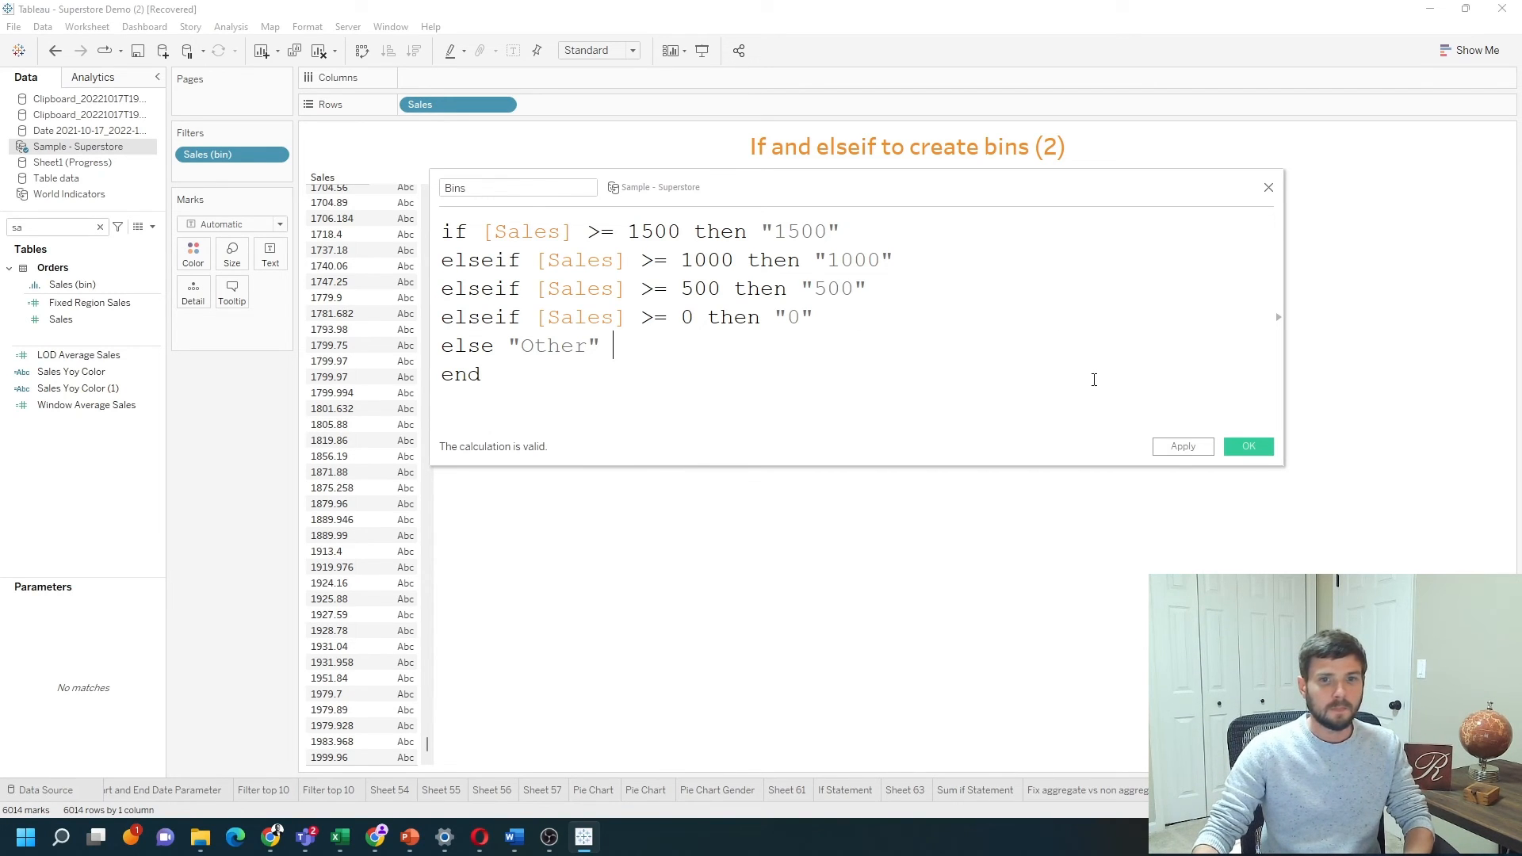
# Save the Bins field, find it in the Data pane and place it beside Sales in the table.
pyautogui.click(1246, 447)
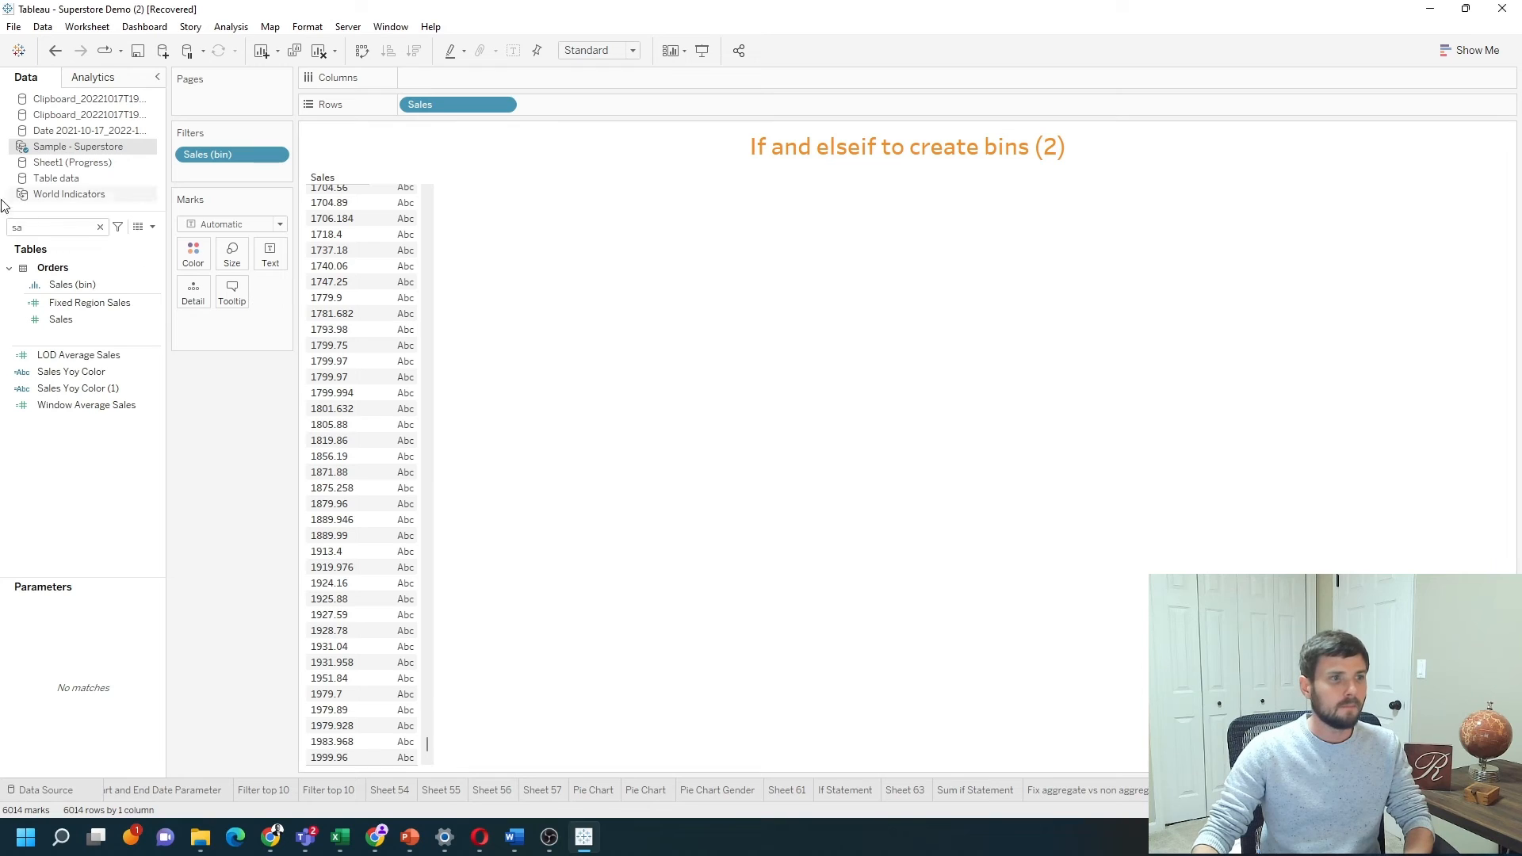
pyautogui.click(45, 226)
pyautogui.write('b')
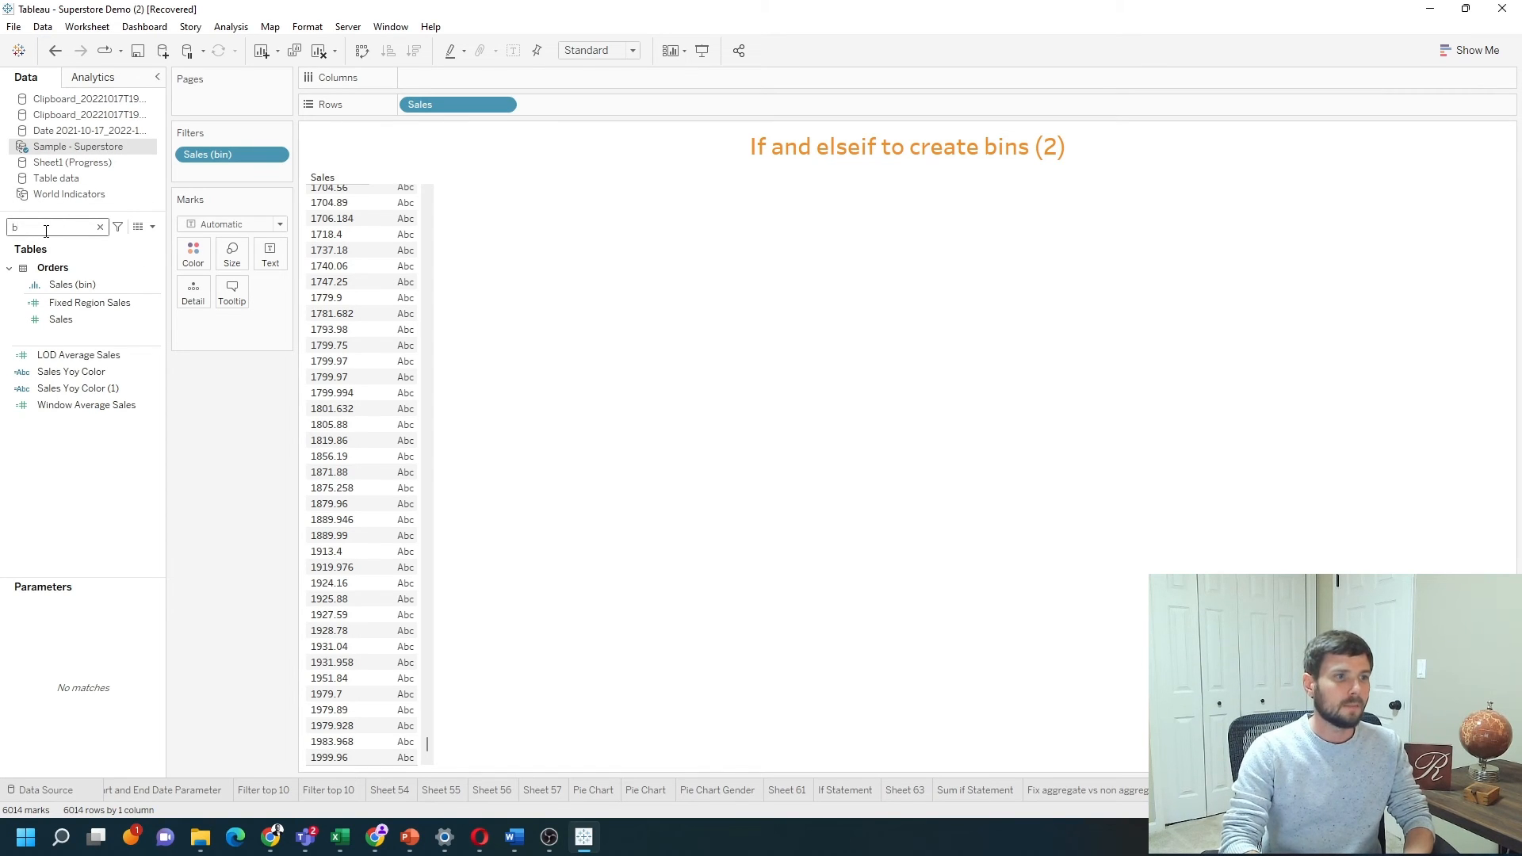
pyautogui.write('ins')
pyautogui.moveTo(67, 285); pyautogui.dragTo(667, 115)
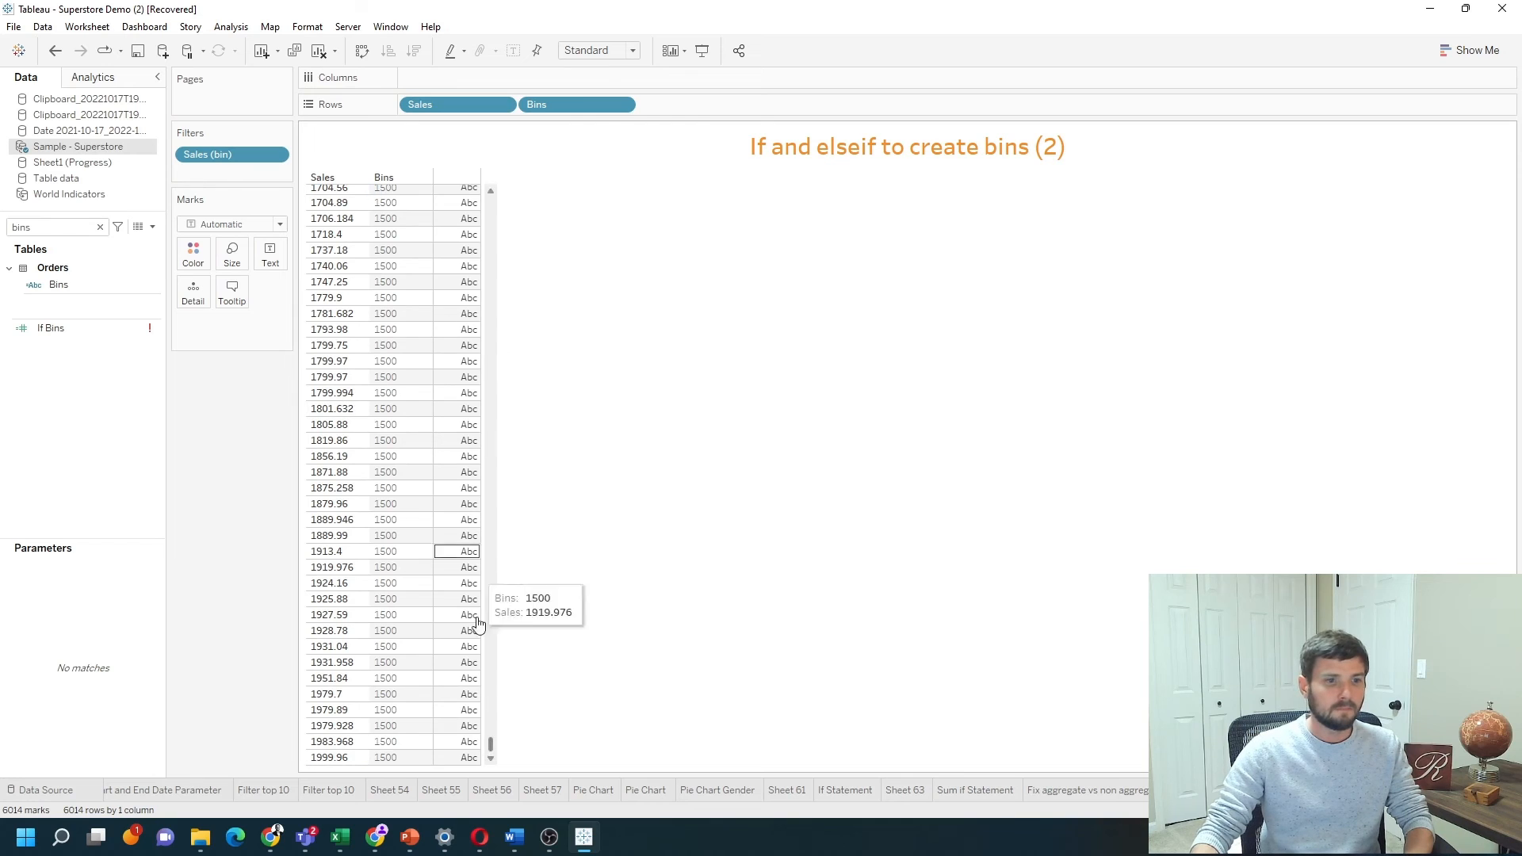
pyautogui.moveTo(491, 747)
pyautogui.mouseDown()
pyautogui.moveTo(491, 616)
pyautogui.moveTo(491, 691)
pyautogui.mouseUp()
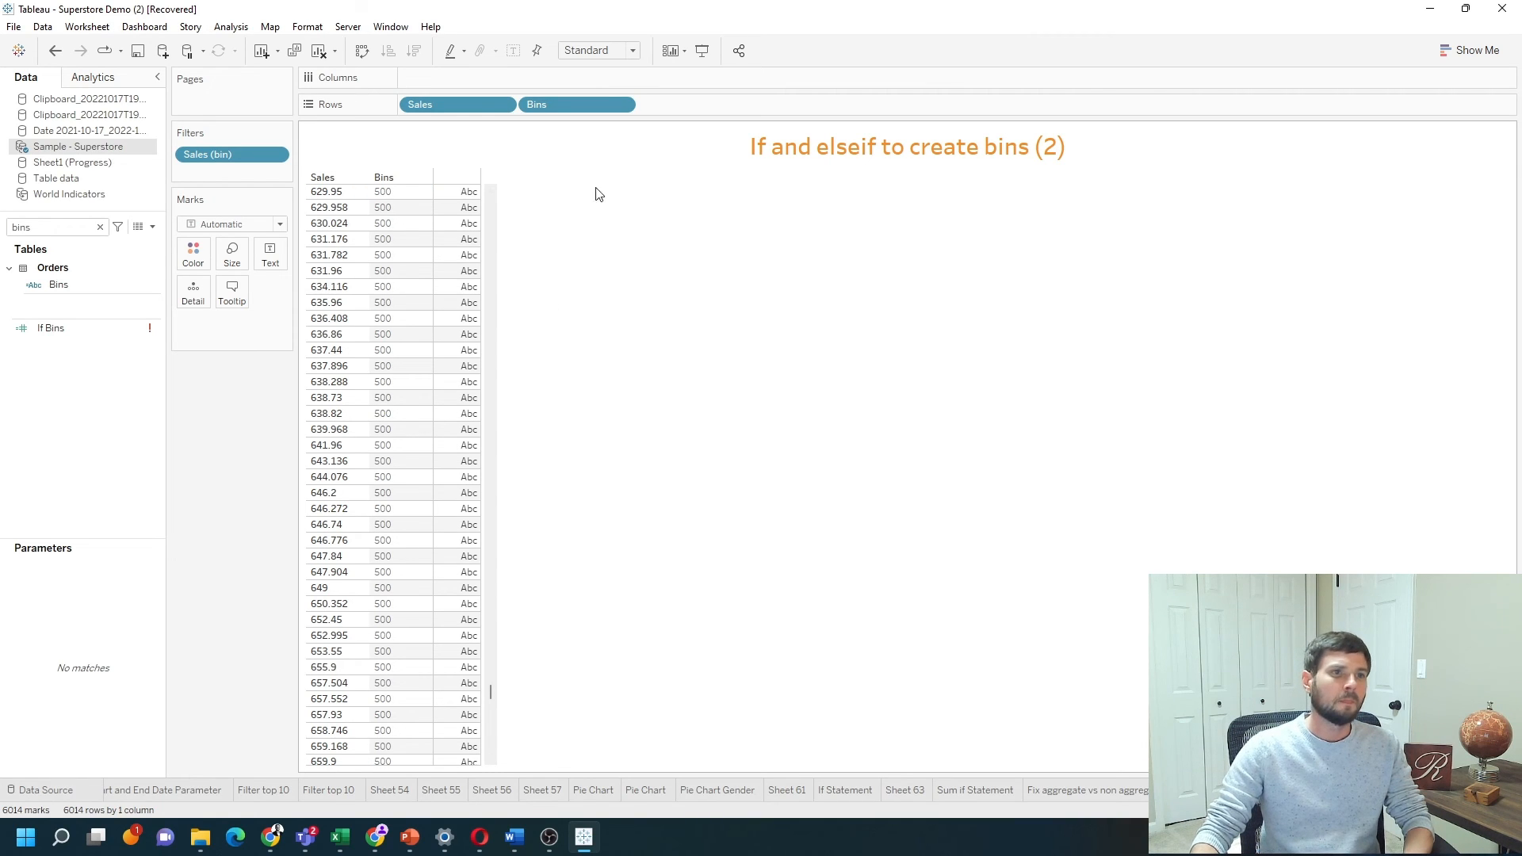
# Show Count of Sales per bin 0/500/1000/1500 as a bar chart filling the entire view.
pyautogui.moveTo(574, 104); pyautogui.dragTo(559, 78)
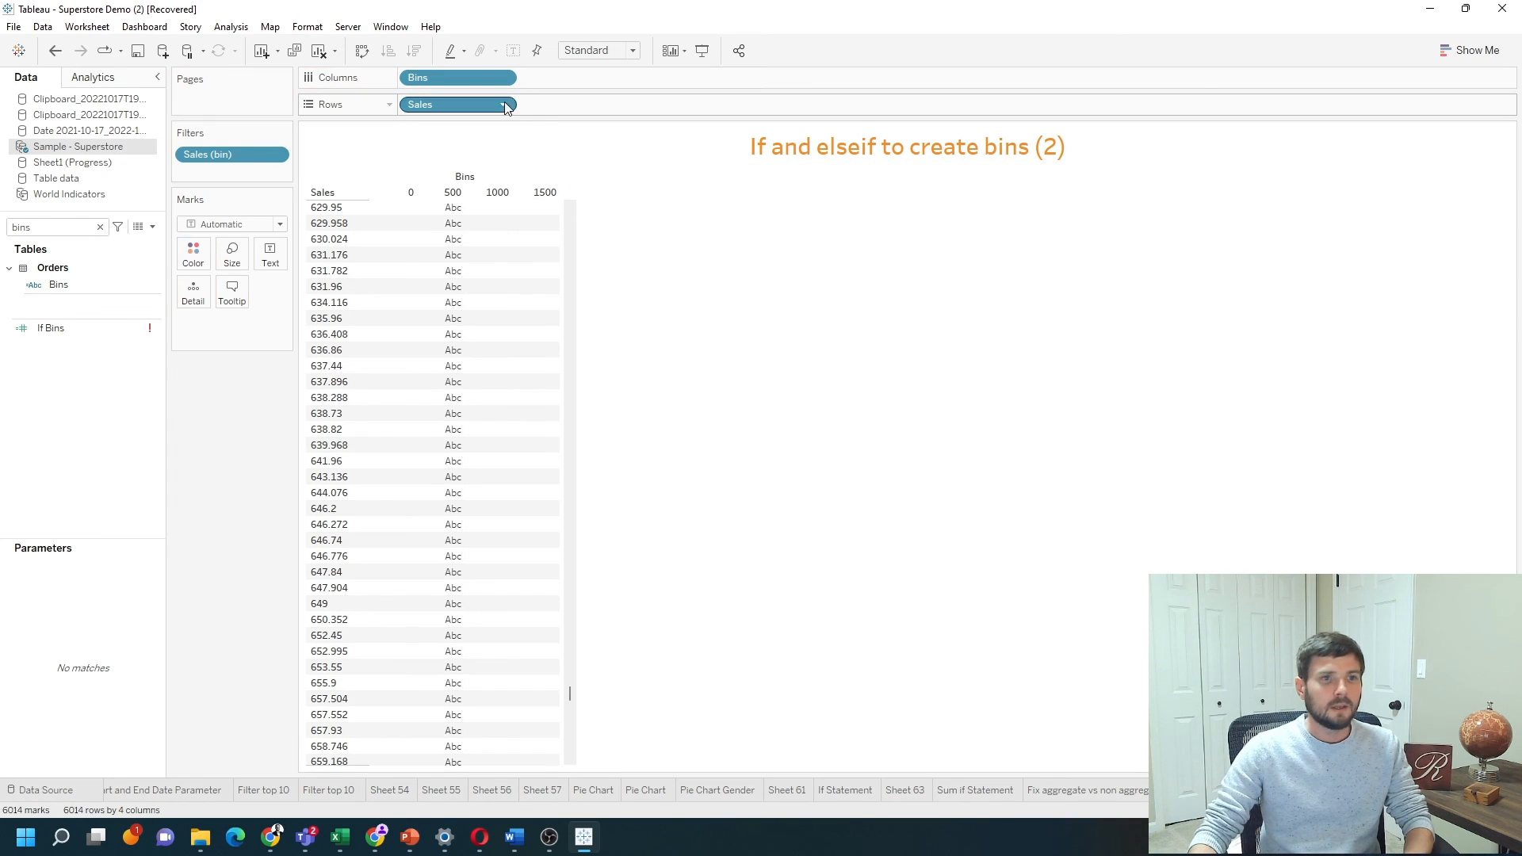
pyautogui.click(506, 107)
pyautogui.moveTo(469, 344)
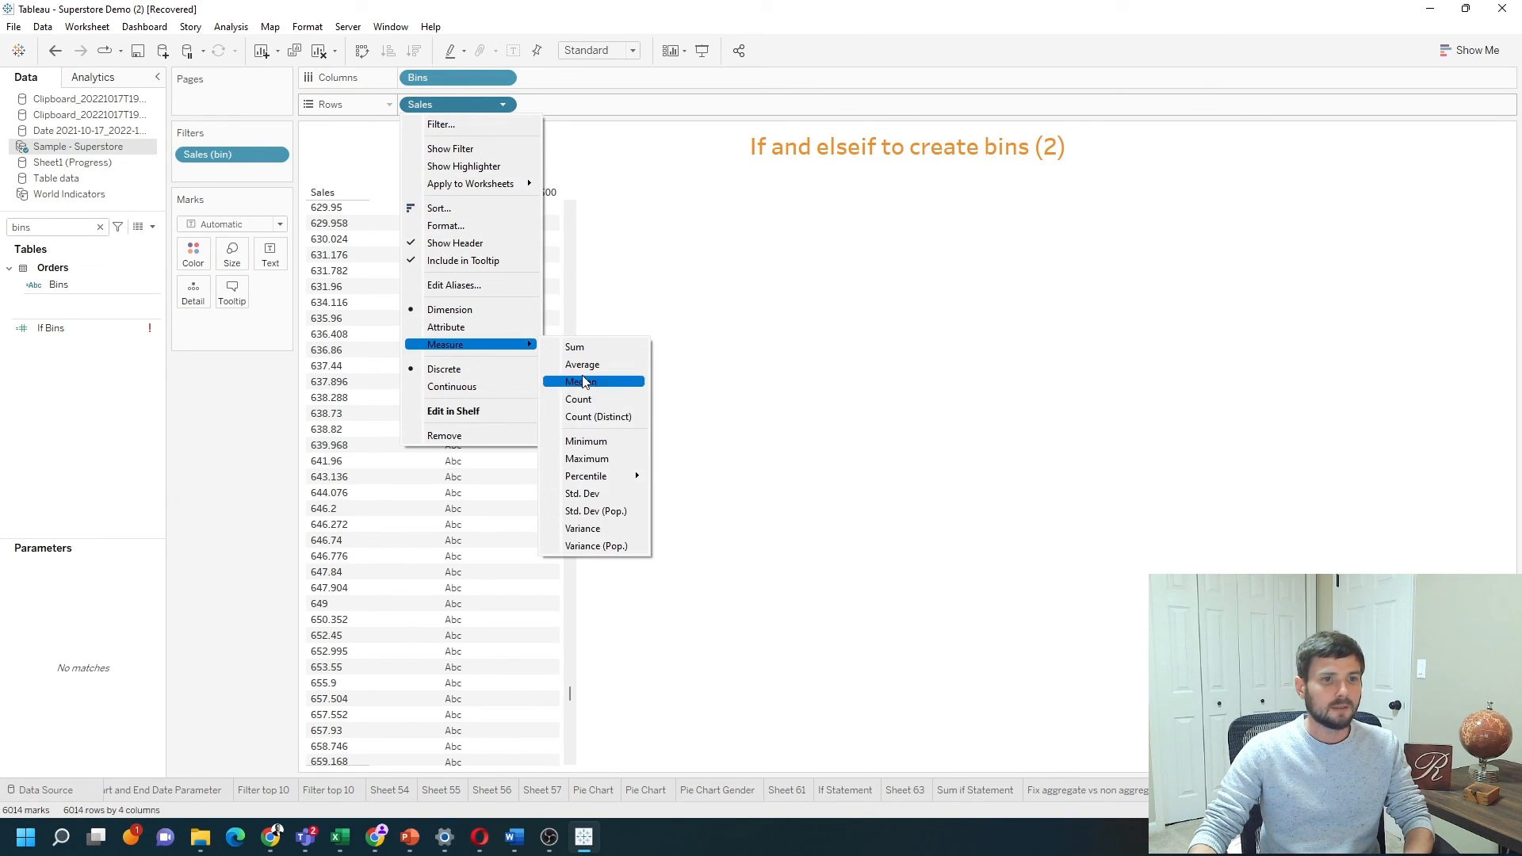
pyautogui.click(578, 399)
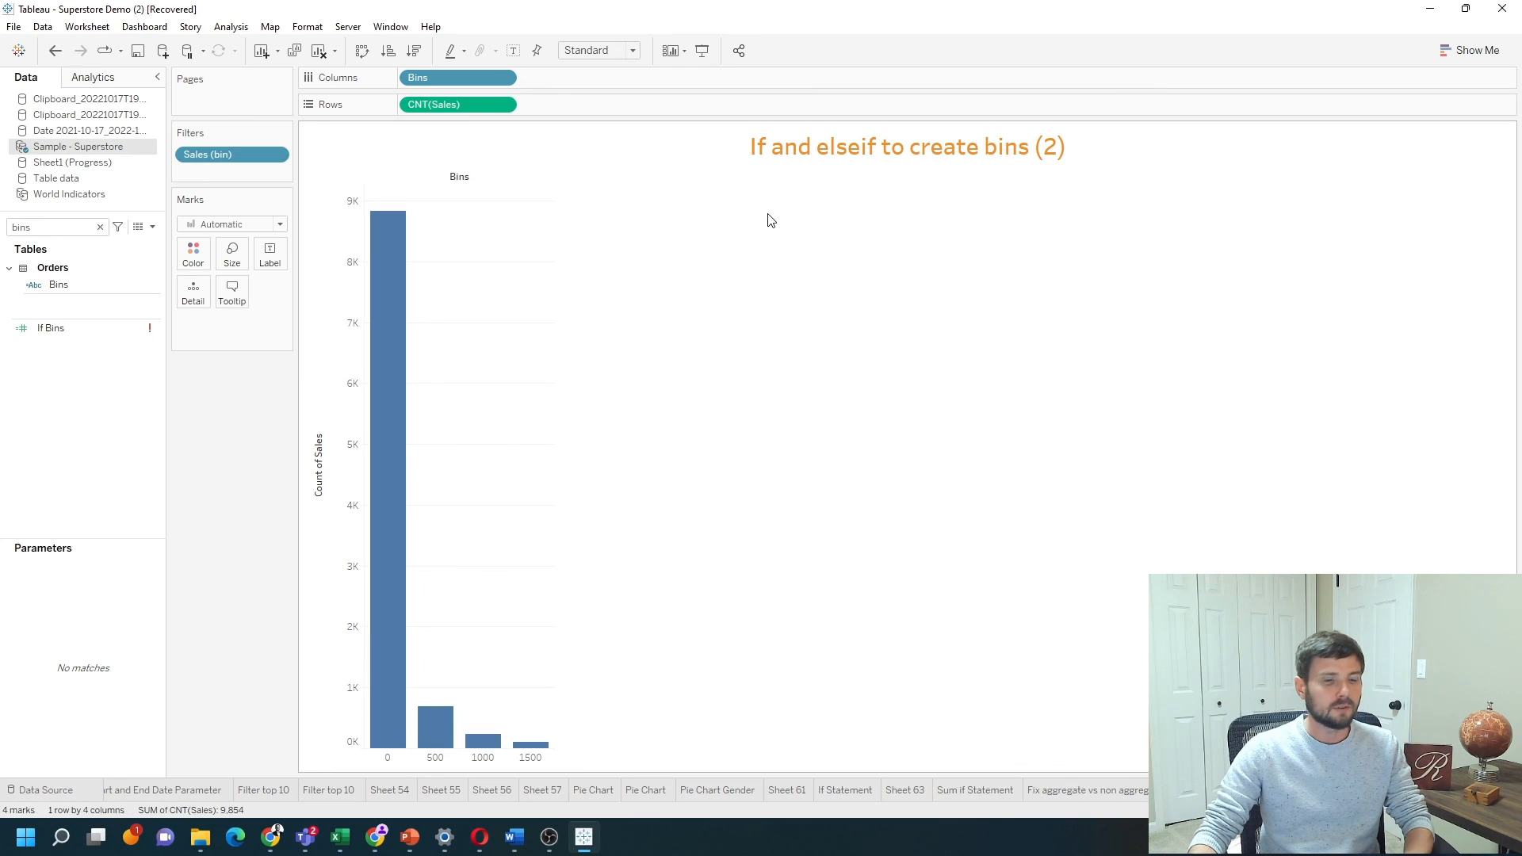
pyautogui.click(600, 51)
pyautogui.click(595, 107)
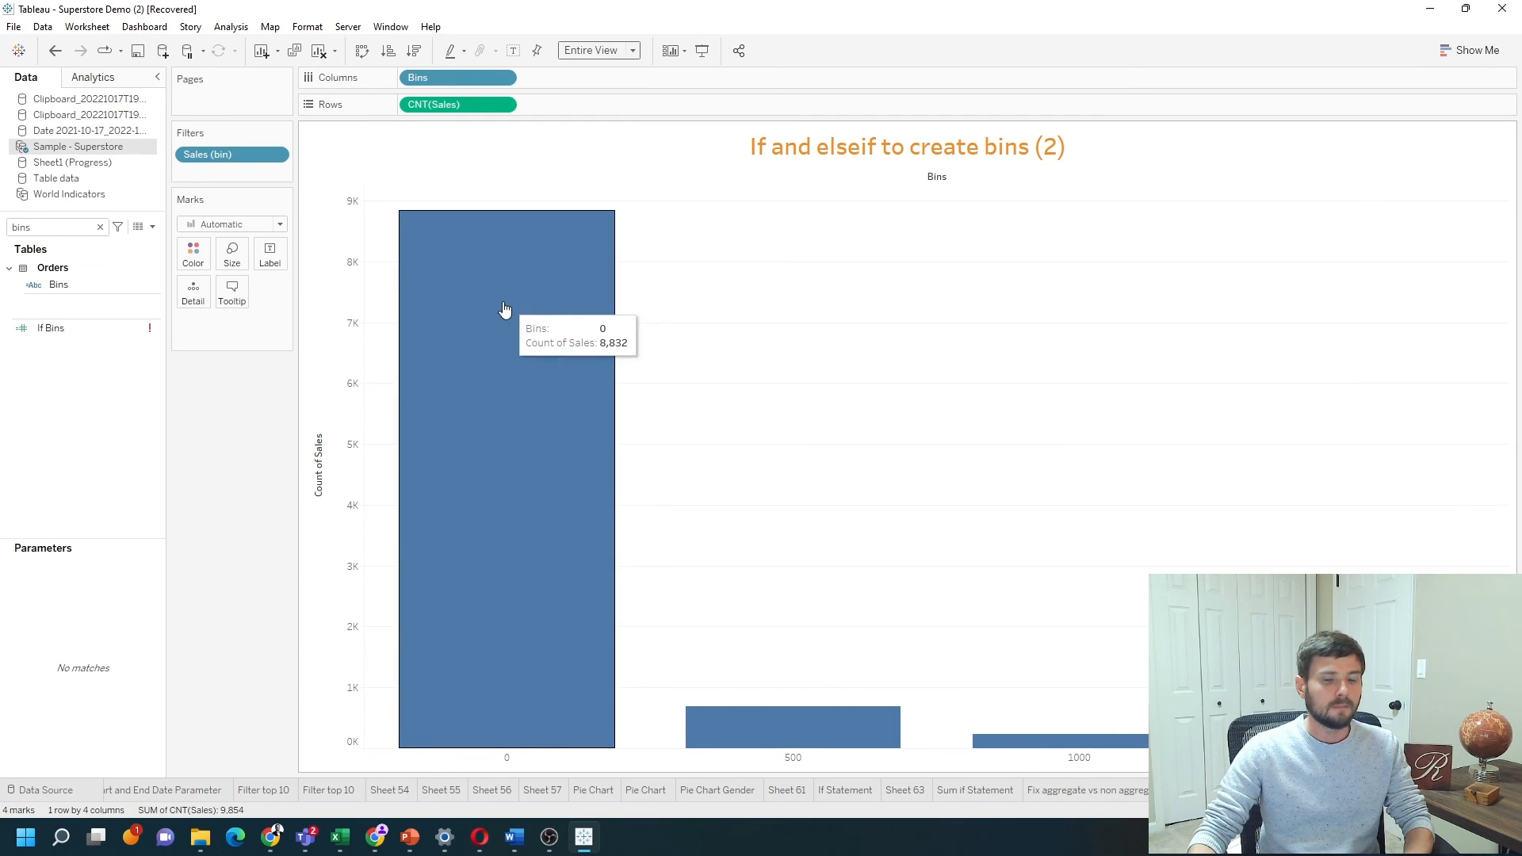